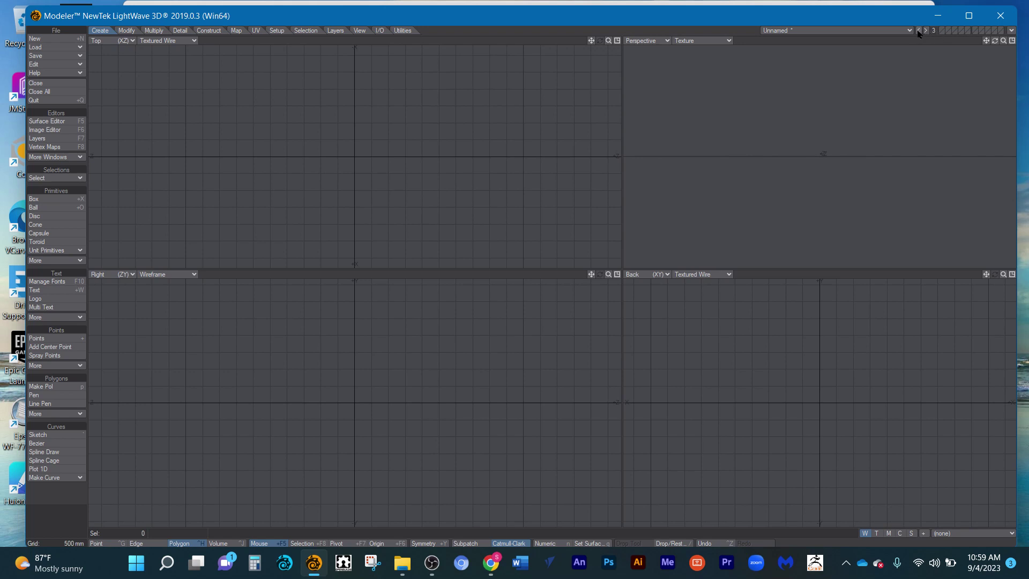
Return to layer bank 1, cycle through layers 2 to 5, and make layer 1 the active layer
left_click(917, 31)
key("2")
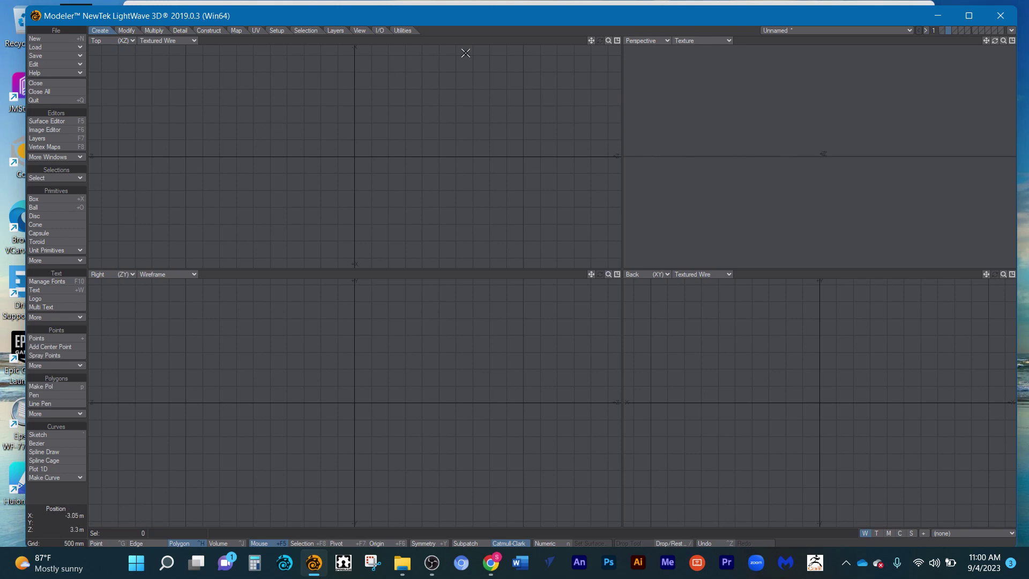
key("3")
key("4")
key("5")
key("1")
Create a box in layer 1 around the origin in the Top view and raise its height above the ground line
left_click(33, 199)
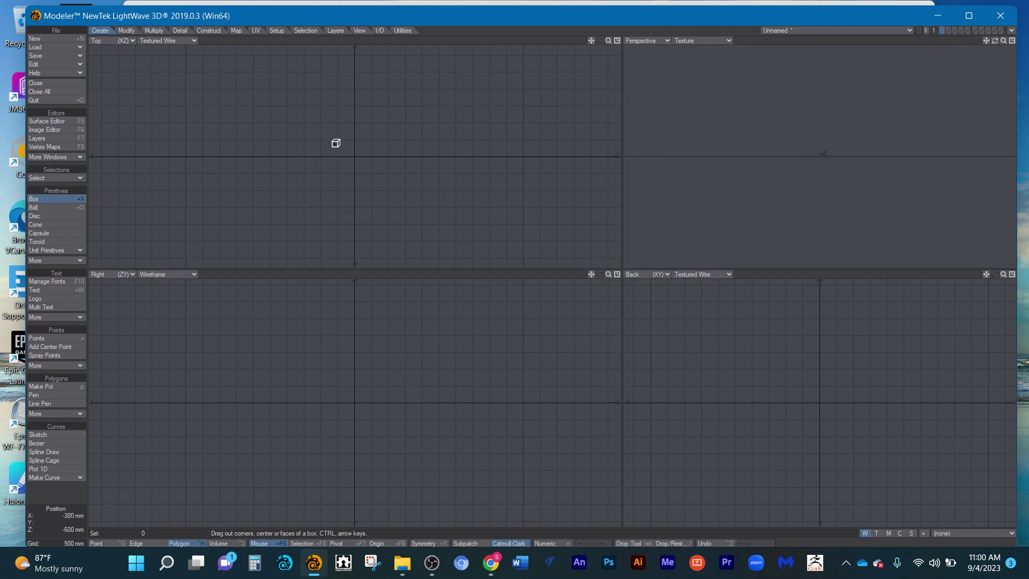
left_click_drag(307, 123, 407, 187)
left_click_drag(358, 401, 356, 361)
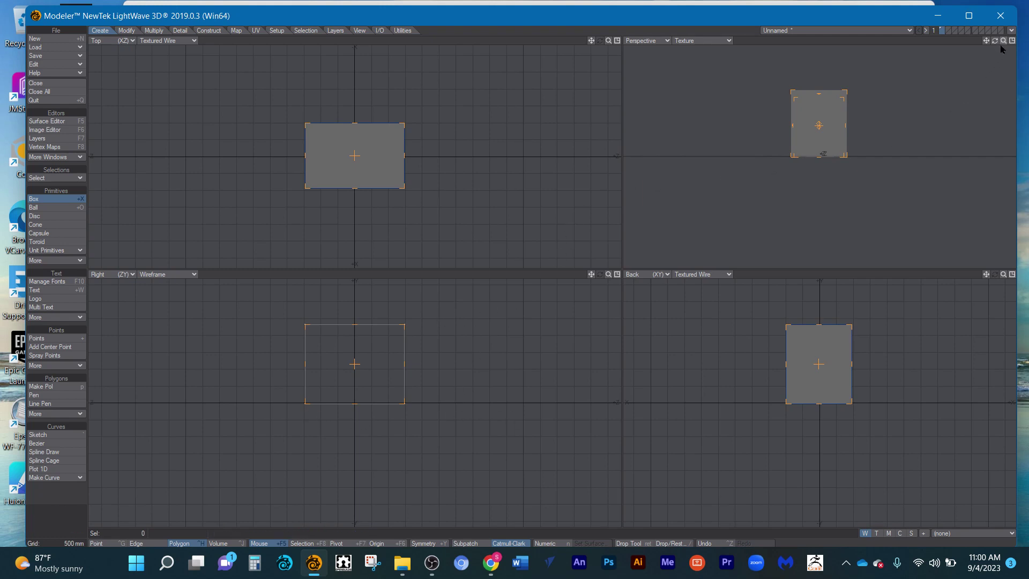
left_click_drag(994, 41, 1008, 46)
key("Return")
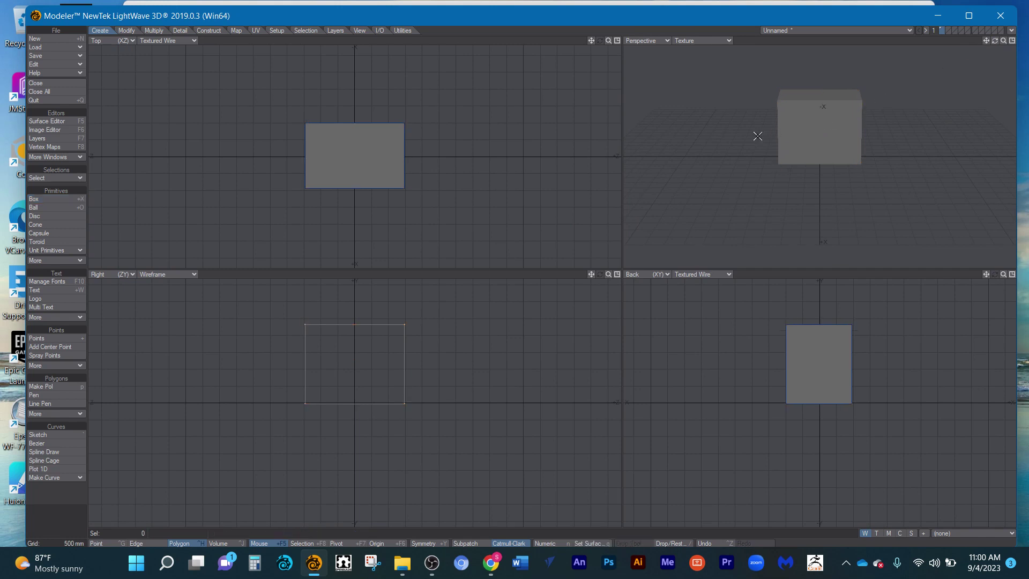
In layer 2, with layer 1 as background reference, create a ball about as wide as the box and position it on top
key("2")
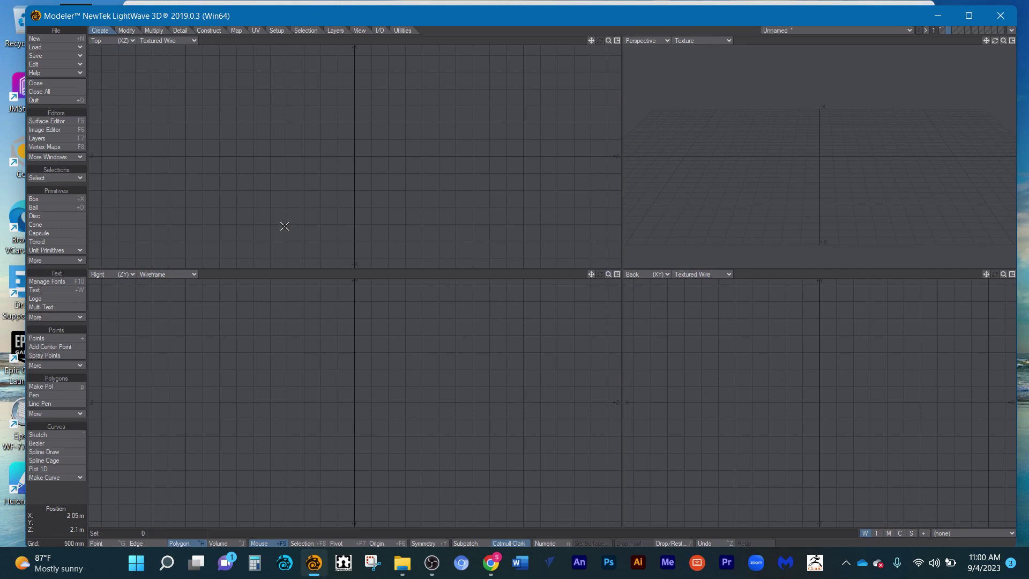
key("alt+1")
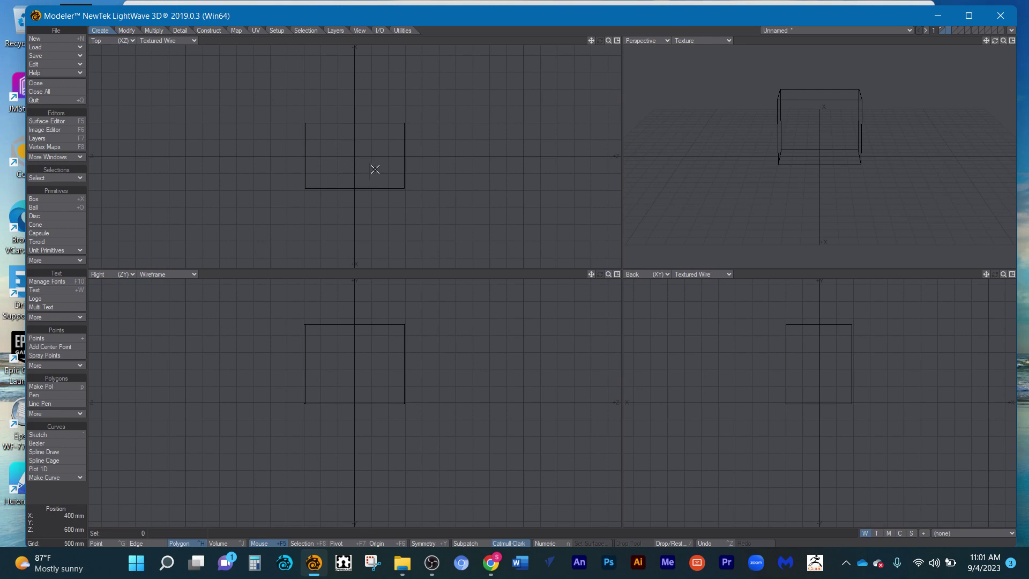
left_click(54, 208)
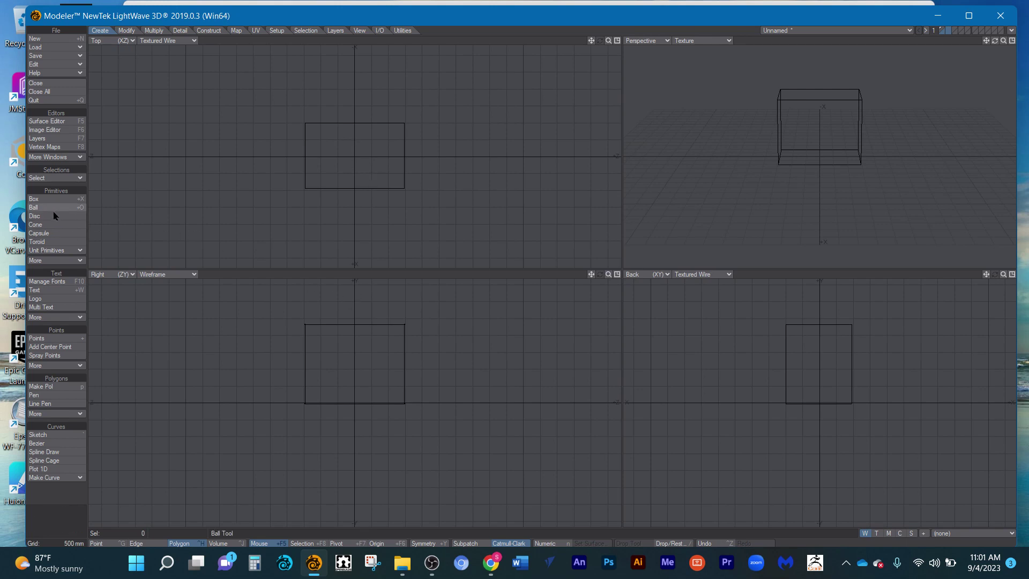
left_click(357, 154)
left_click_drag(369, 176, 411, 183)
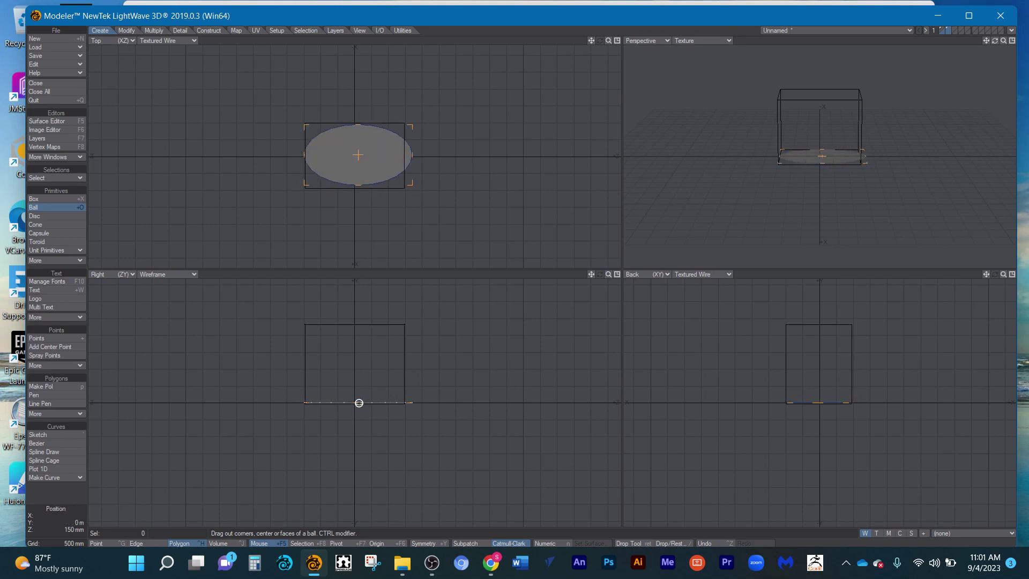
left_click_drag(359, 401, 354, 364)
left_click_drag(353, 403, 353, 284)
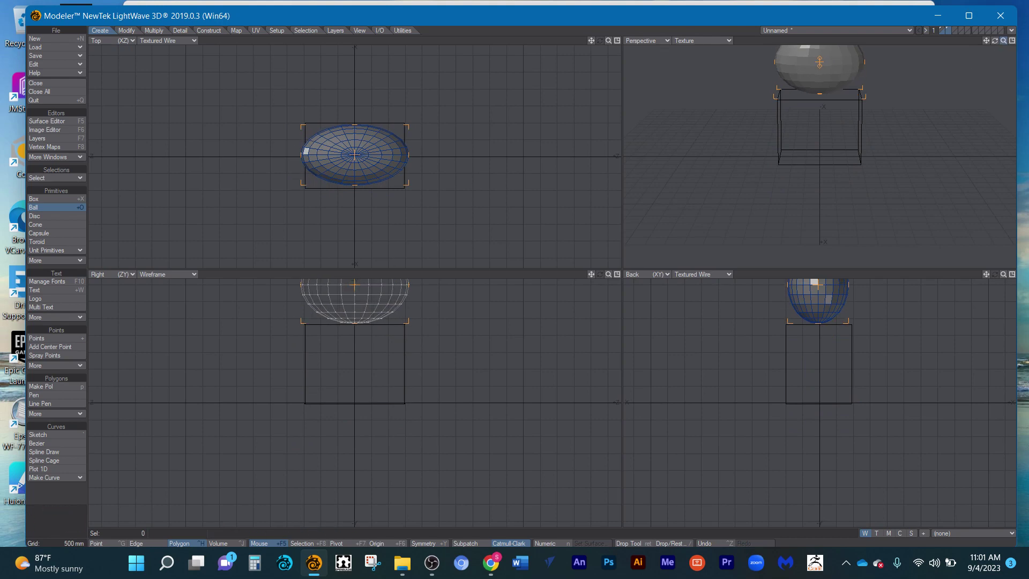
left_click_drag(1003, 40, 879, 39)
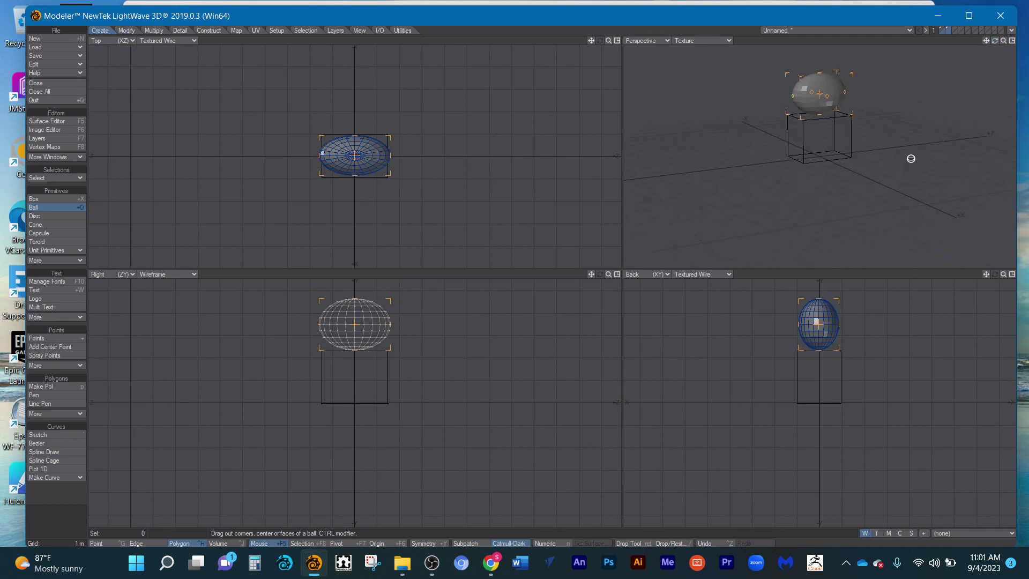
key("Return")
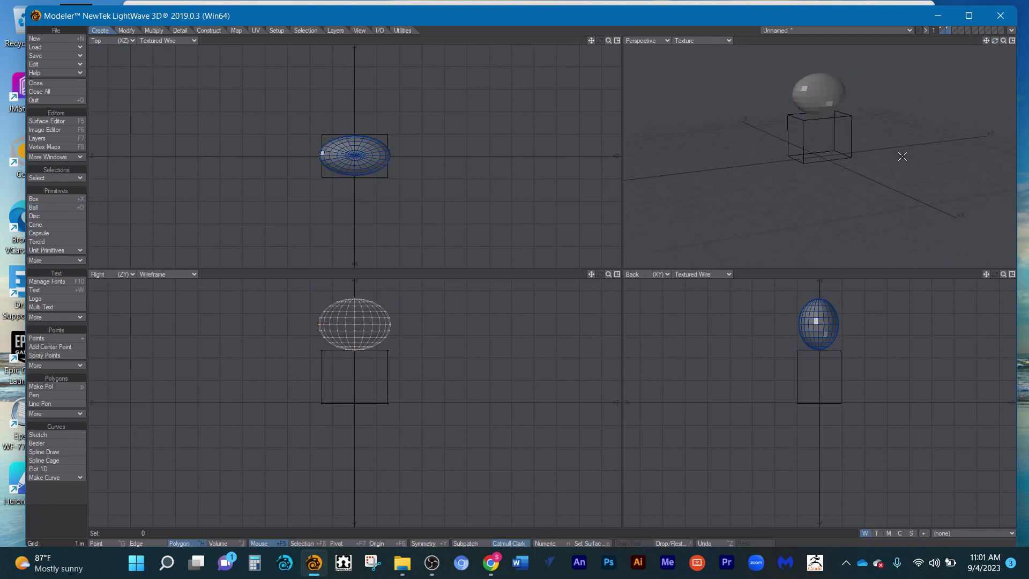
Swap the foreground and background layers back and forth, and display layers 1 and 2 together in the foreground
key("'")
key("'")
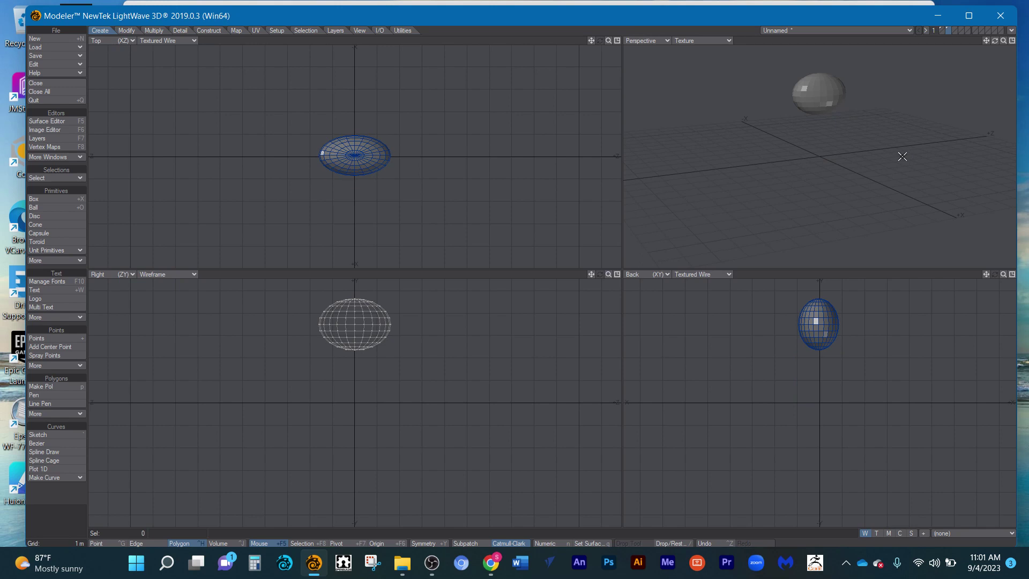
key("shift+1")
key("1")
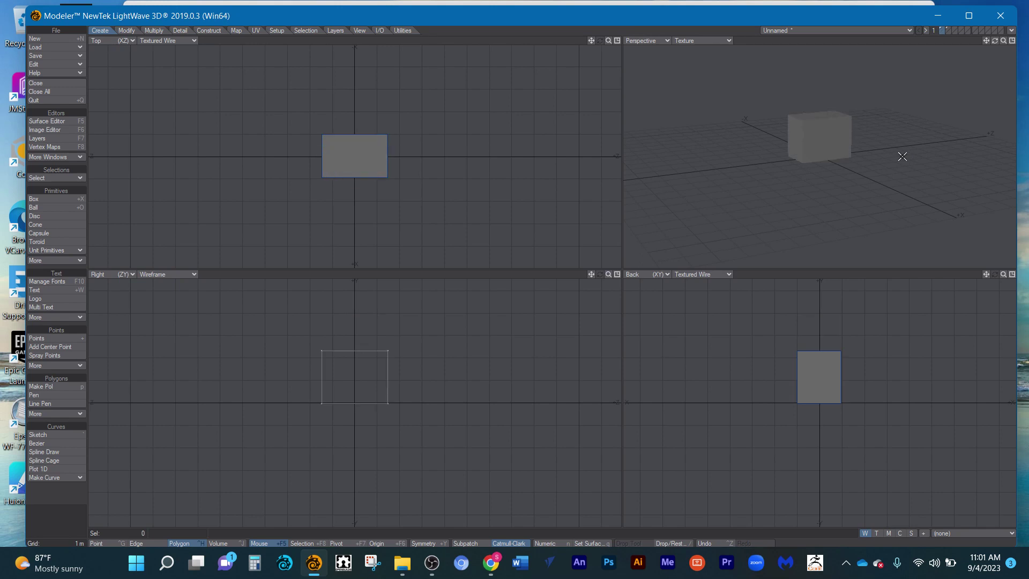
key("shift+2")
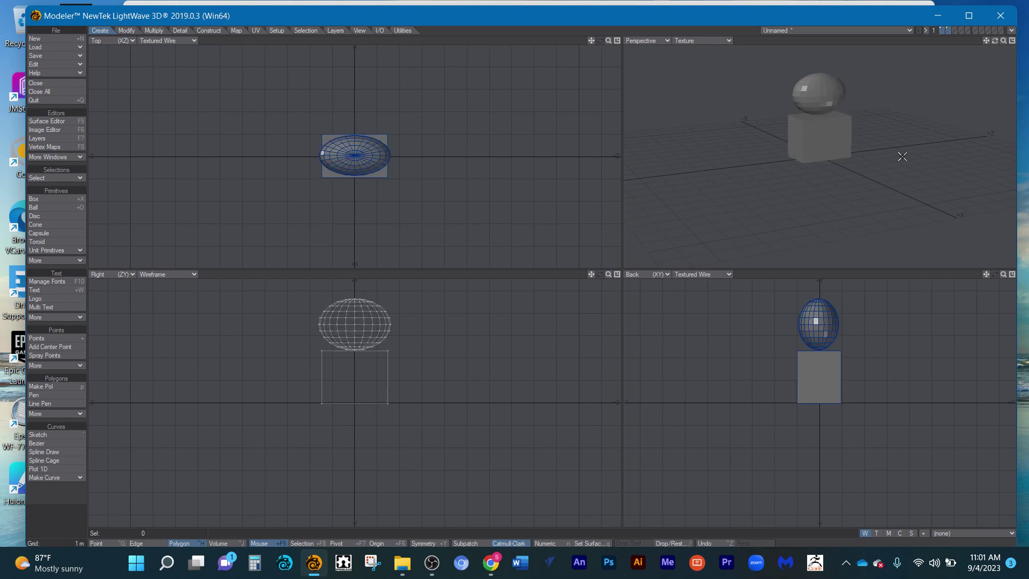
In layer 3, with layers 1 and 2 as background, draw a disc and extend it upward into a cylinder through the ball
key("3")
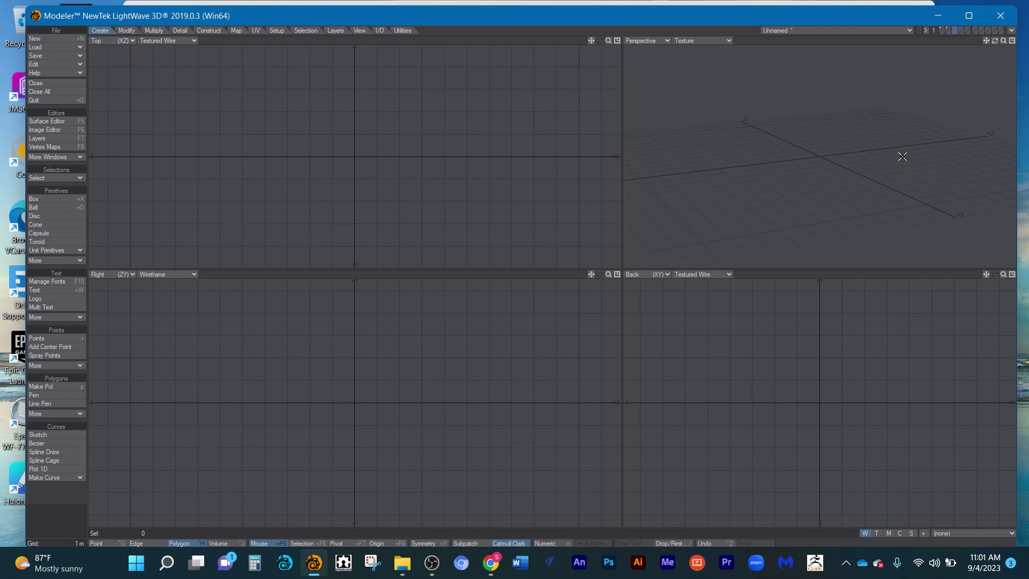
key("alt+1")
key("alt+shift+2")
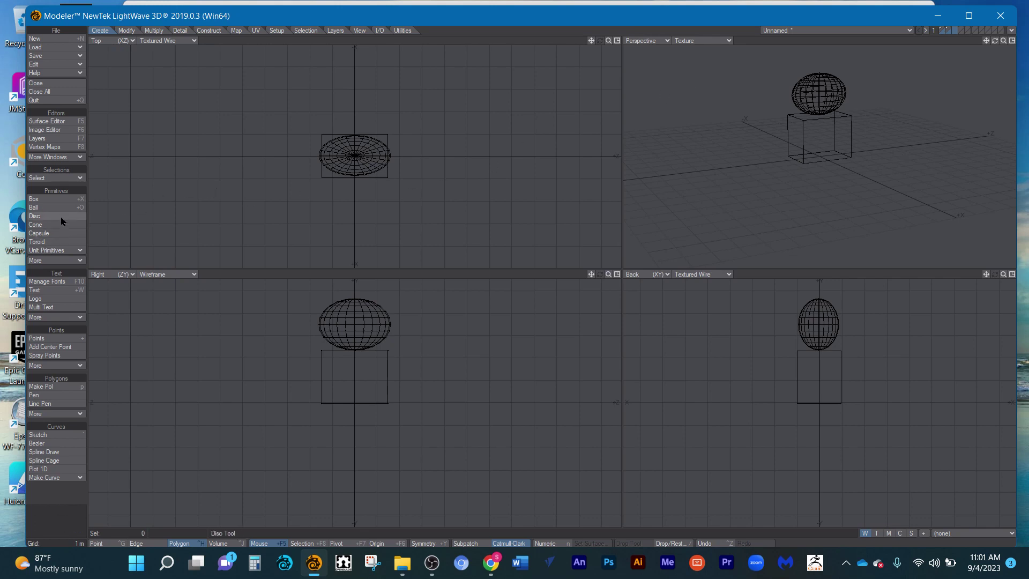
left_click(37, 216)
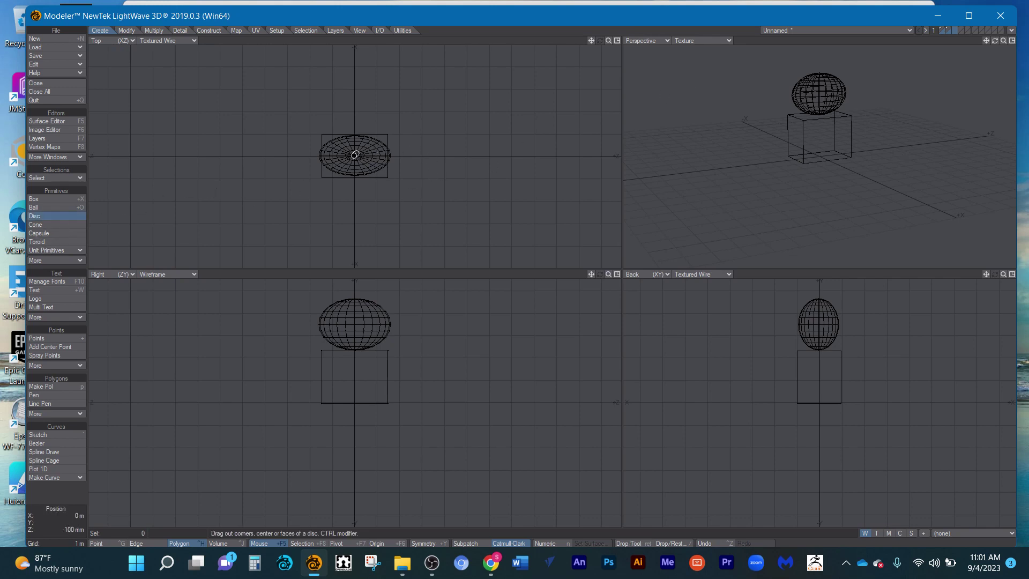
left_click_drag(354, 156, 395, 179)
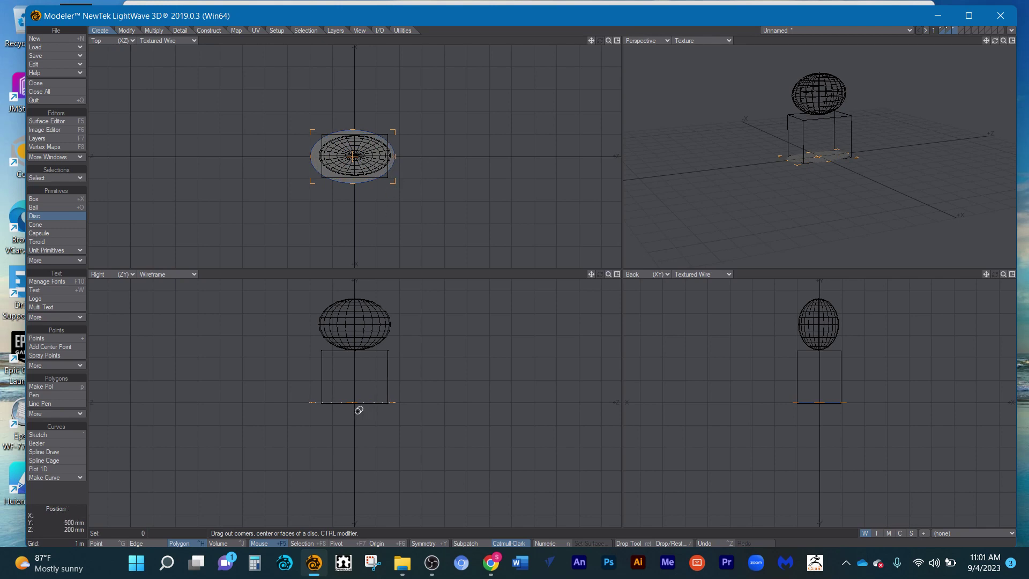
left_click_drag(358, 409, 352, 317)
left_click_drag(351, 358, 369, 327)
Narrow the cylinder's cross-section around the ball's centre and finish creating it
left_click_drag(349, 131, 352, 145)
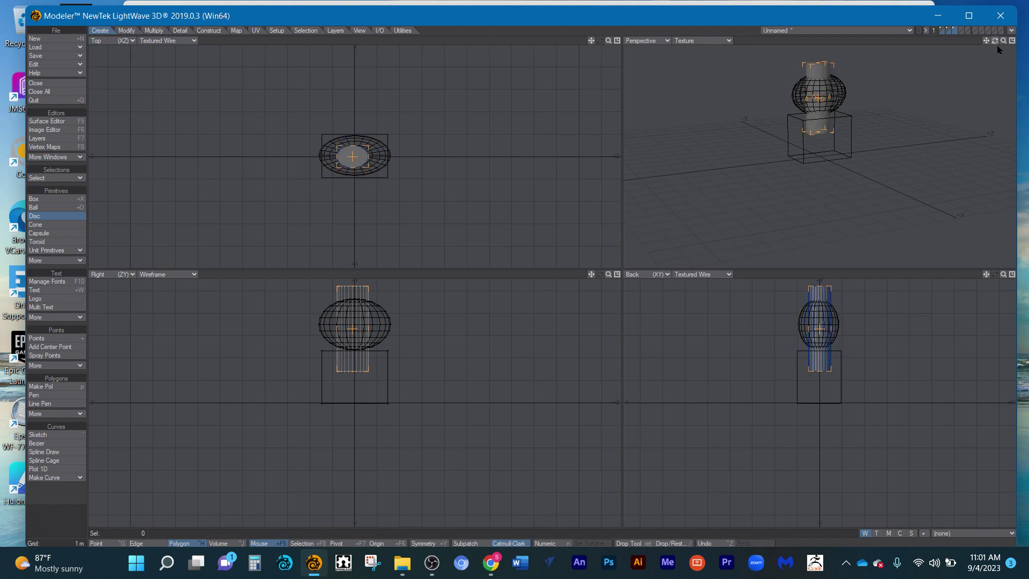
left_click_drag(1002, 41, 828, 125)
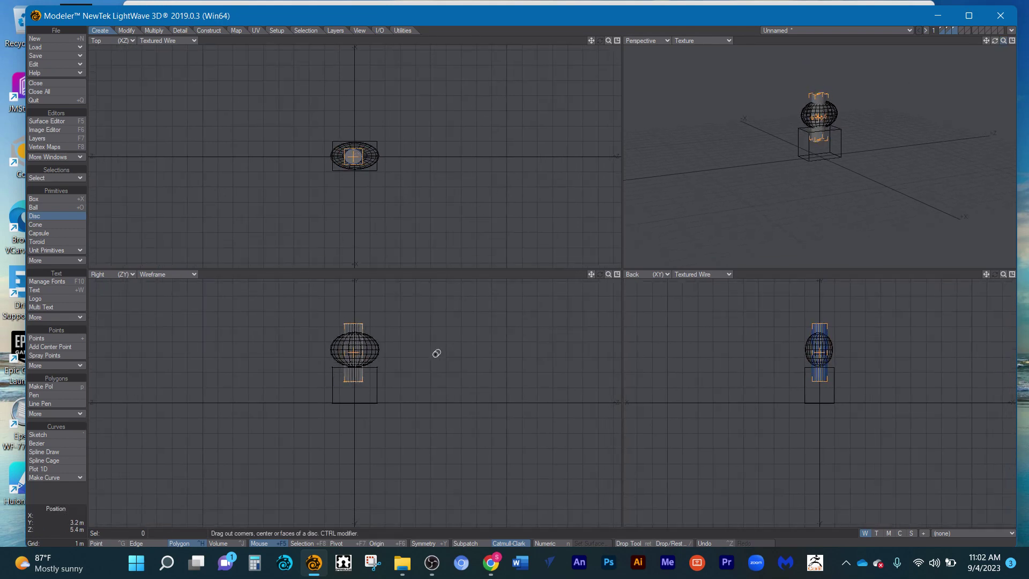
left_click_drag(356, 353, 361, 352)
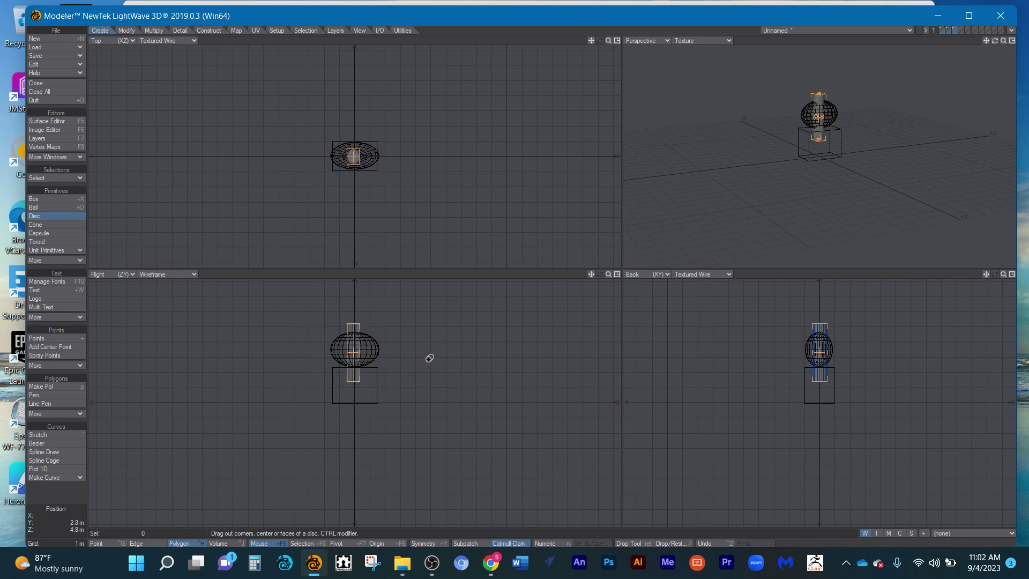
key("Return")
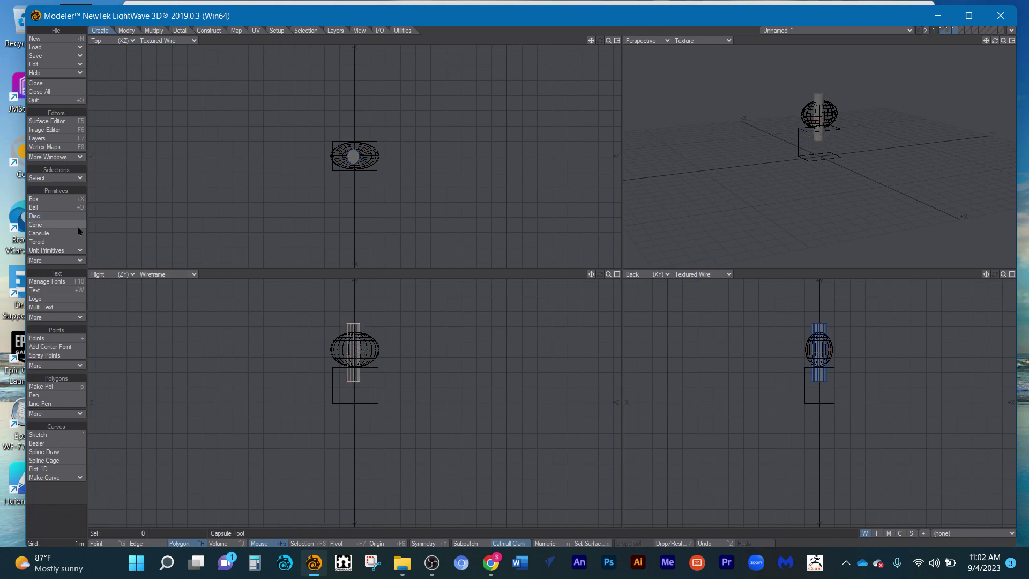
Move the cylinder up above the ball and scale it down with the Size tool
key("t")
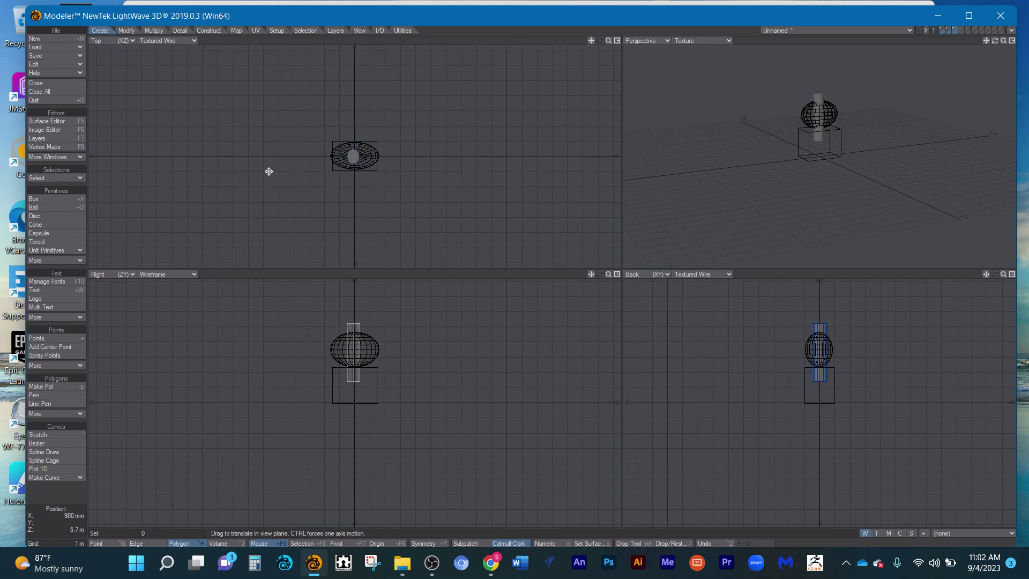
left_click_drag(356, 344, 356, 297)
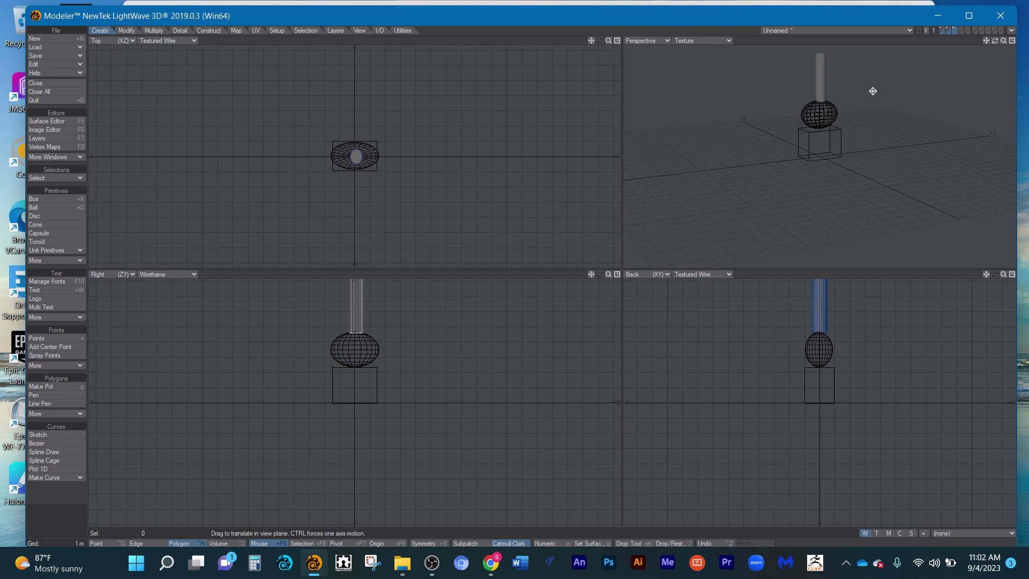
left_click(126, 30)
left_click(49, 372)
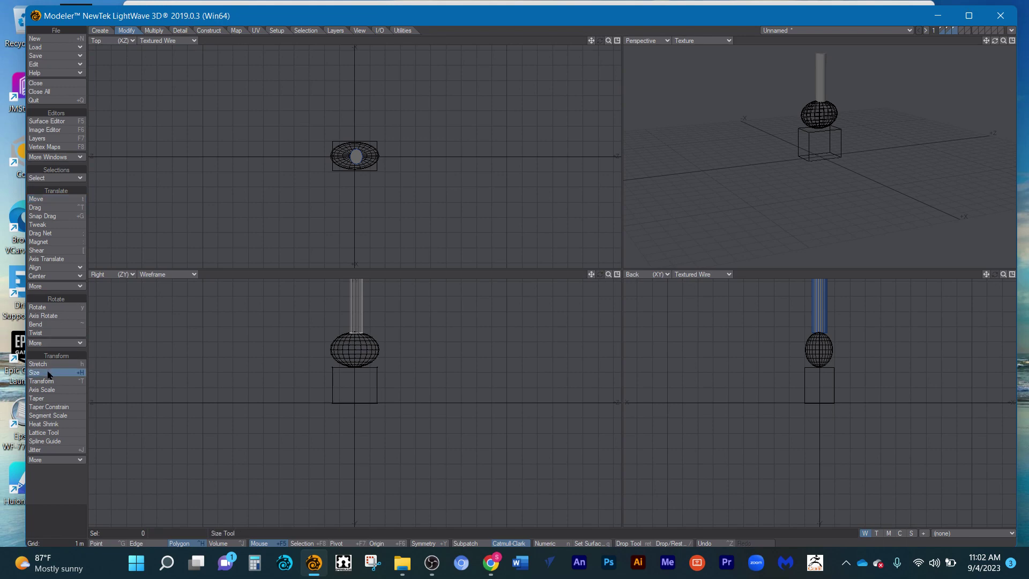
mouse_move(356, 308)
left_mouse_down()
mouse_move(344, 308)
mouse_move(356, 300)
left_mouse_up()
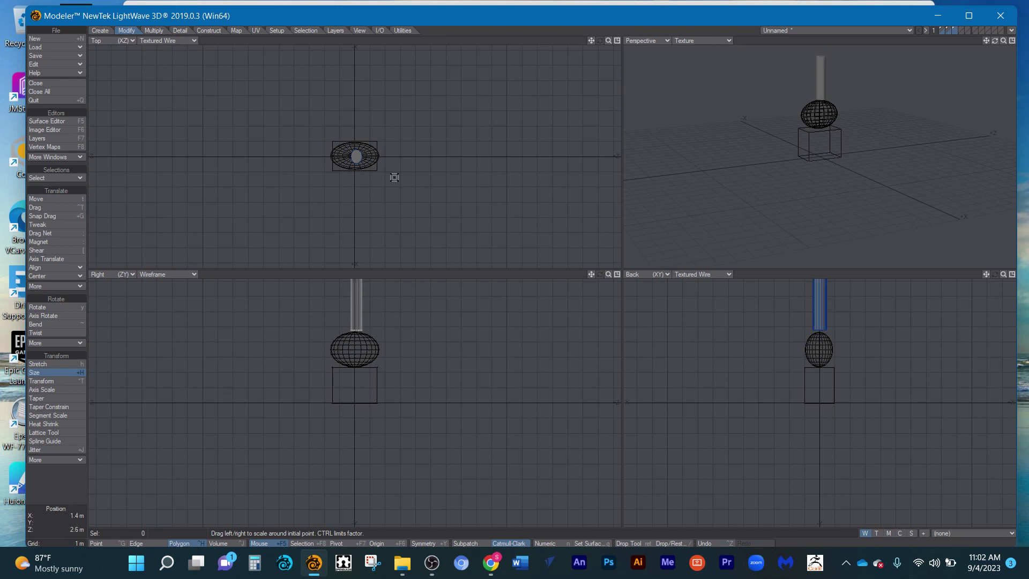
left_click_drag(824, 72, 777, 72)
Move the scaled cylinder so it stands centred on top of the ball in the Right and Back views
key("t")
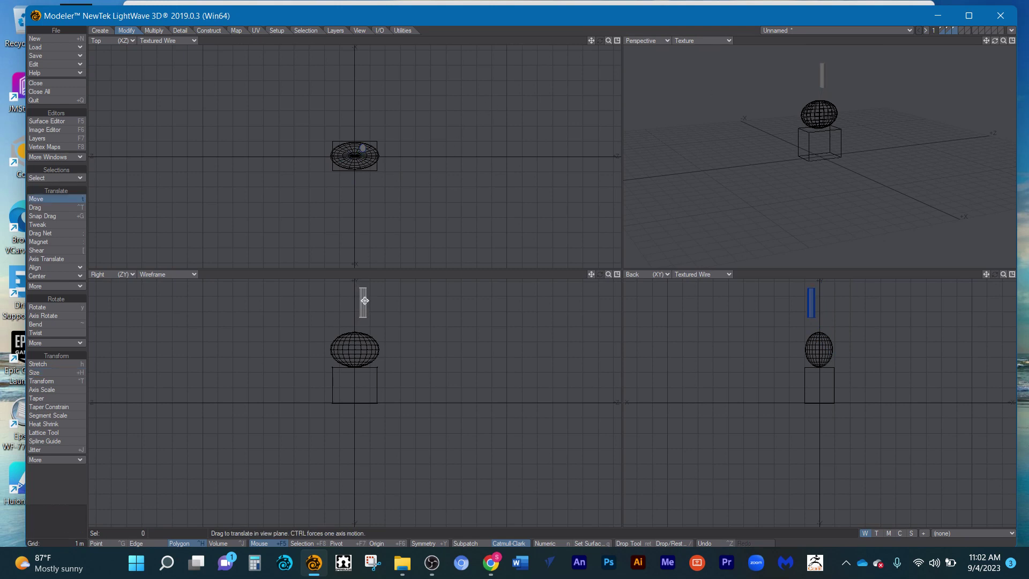
mouse_move(364, 300)
left_mouse_down()
mouse_move(352, 300)
mouse_move(355, 315)
left_mouse_up()
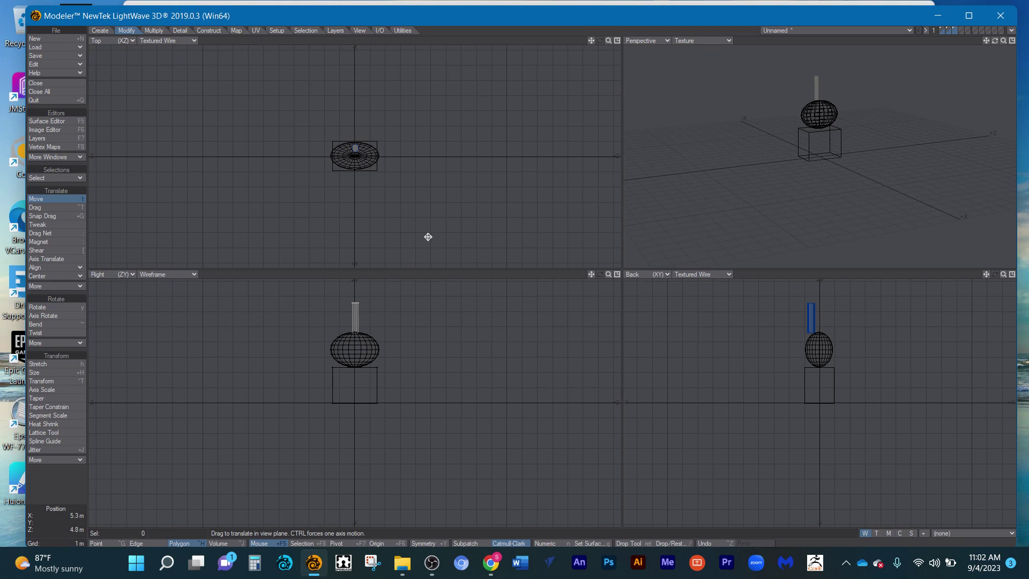
mouse_move(812, 320)
left_mouse_down()
mouse_move(825, 319)
mouse_move(815, 315)
left_mouse_up()
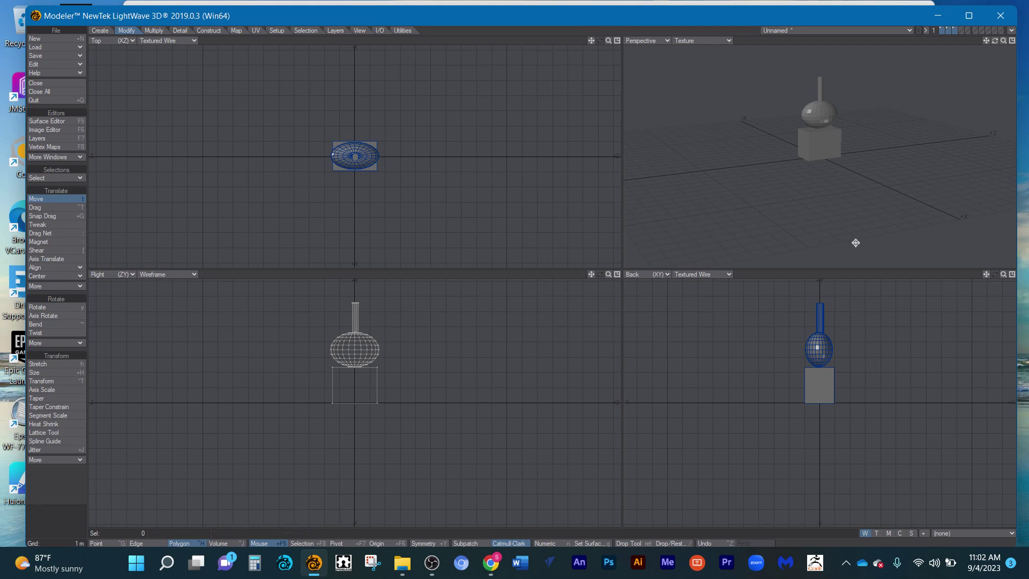
Inspect the combined layers from another perspective angle, and compare layer 3 with layer 4 individually
left_click_drag(994, 40, 994, 41)
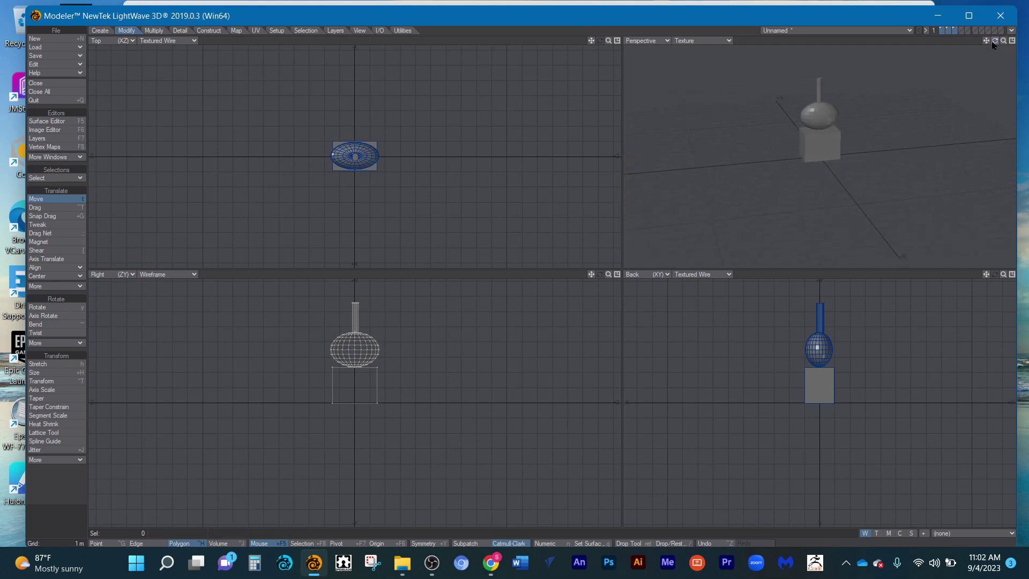
left_click(959, 31)
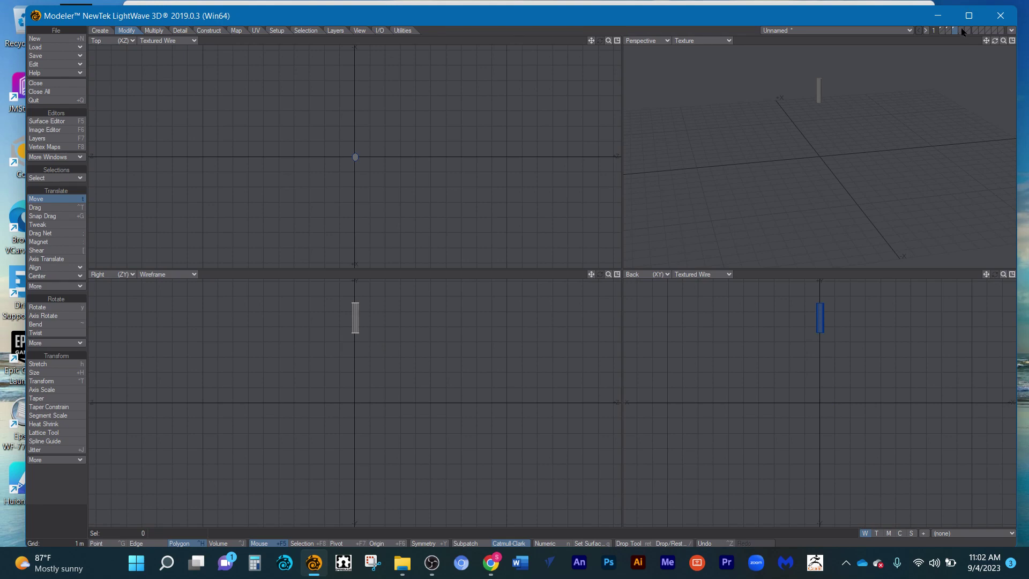
left_click(961, 31)
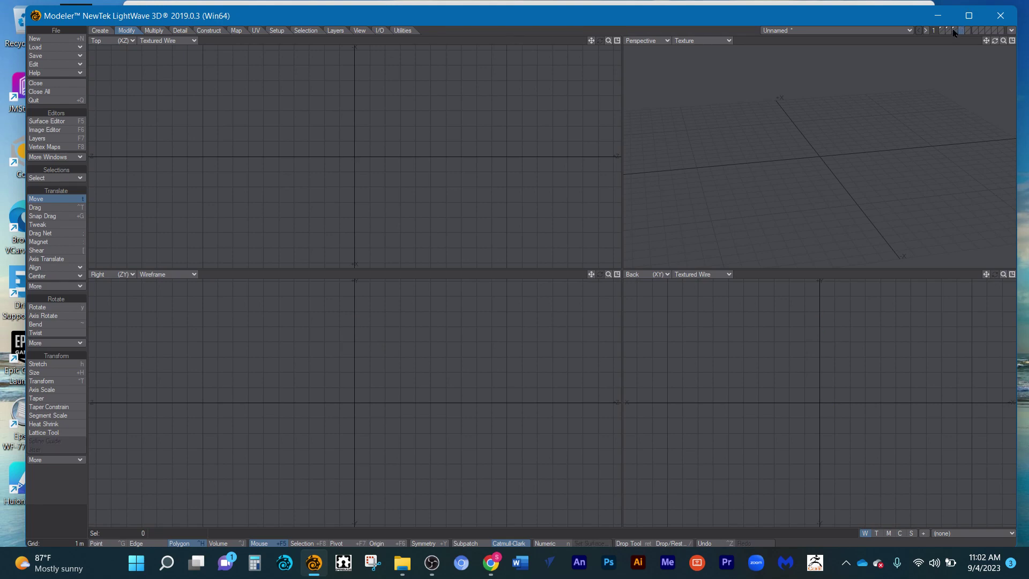
left_click(953, 31)
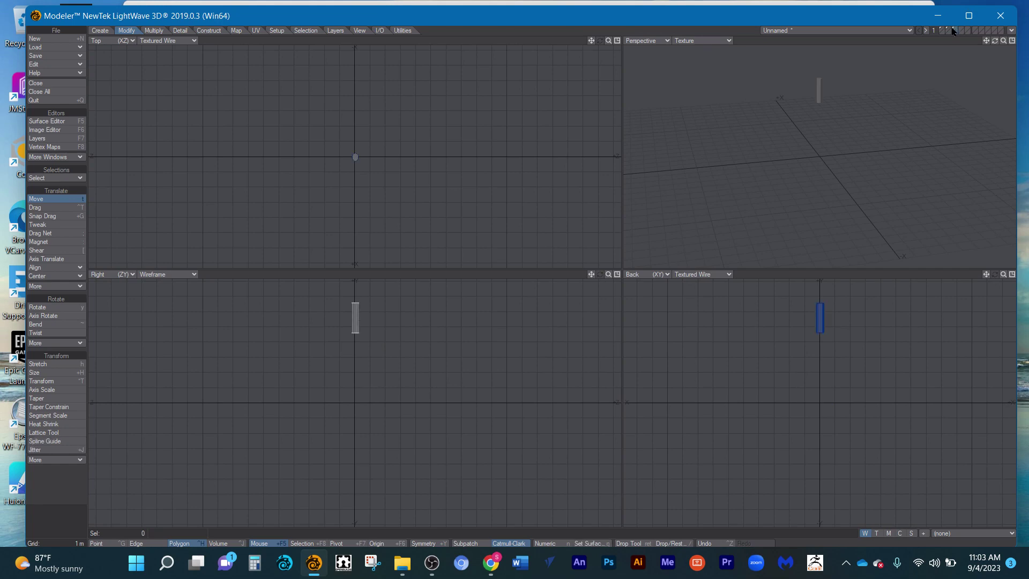
left_click(952, 31)
left_click(937, 16)
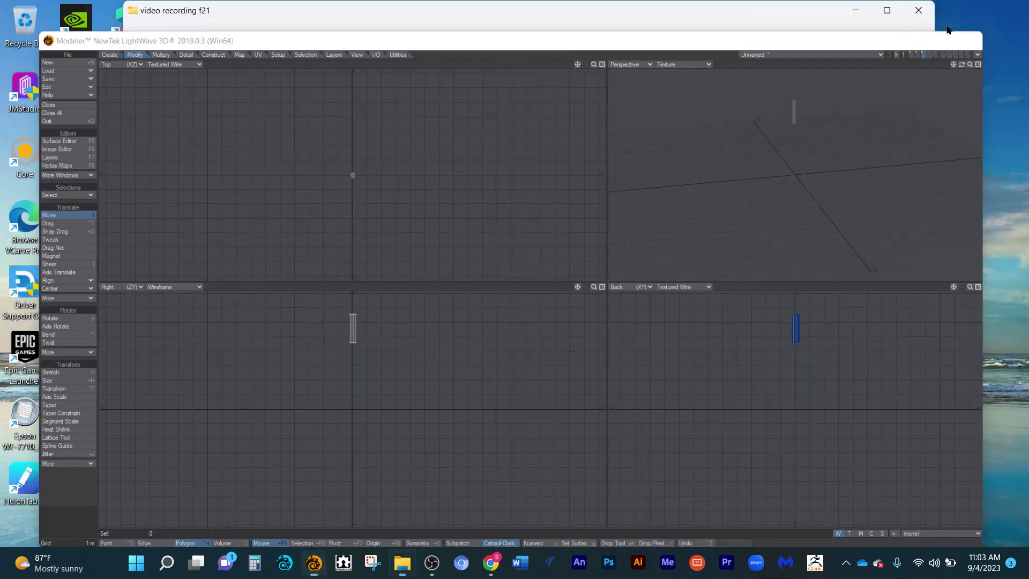
key("alt+Tab")
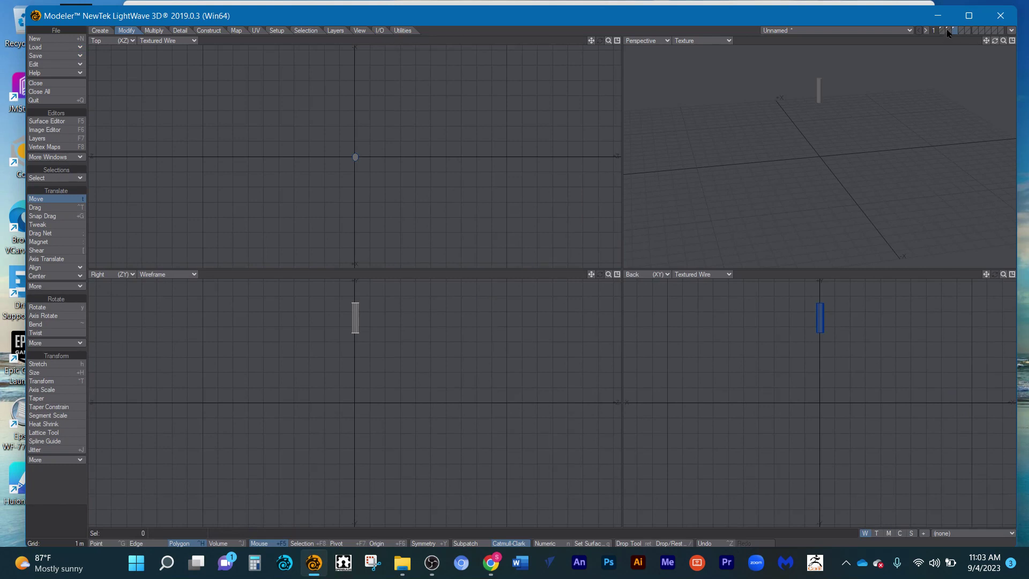
Show layers 1 to 3 together in the foreground, then open the Layers window, widen it and move it lower
left_click(946, 31, "shift")
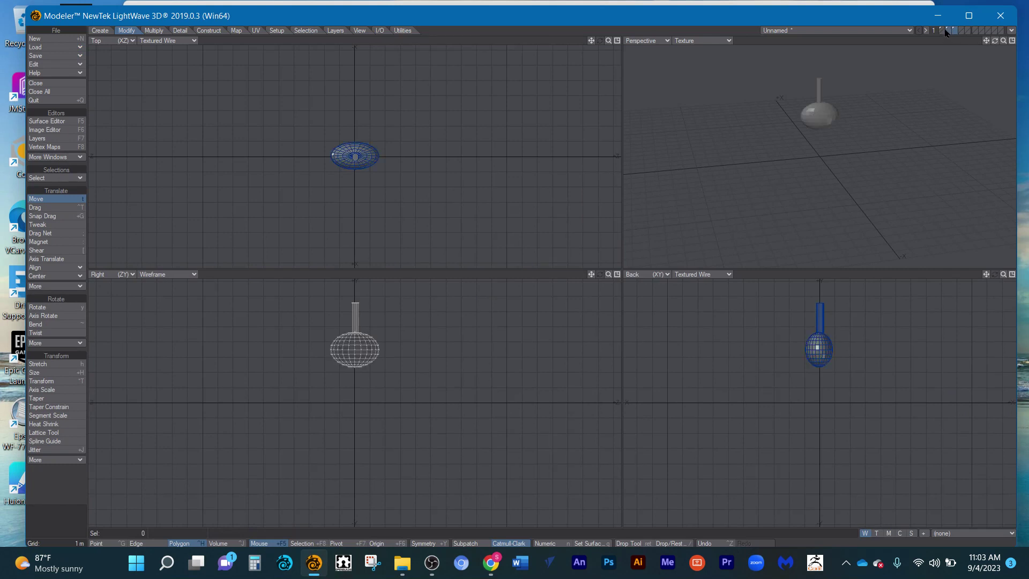
left_click(941, 32, "shift")
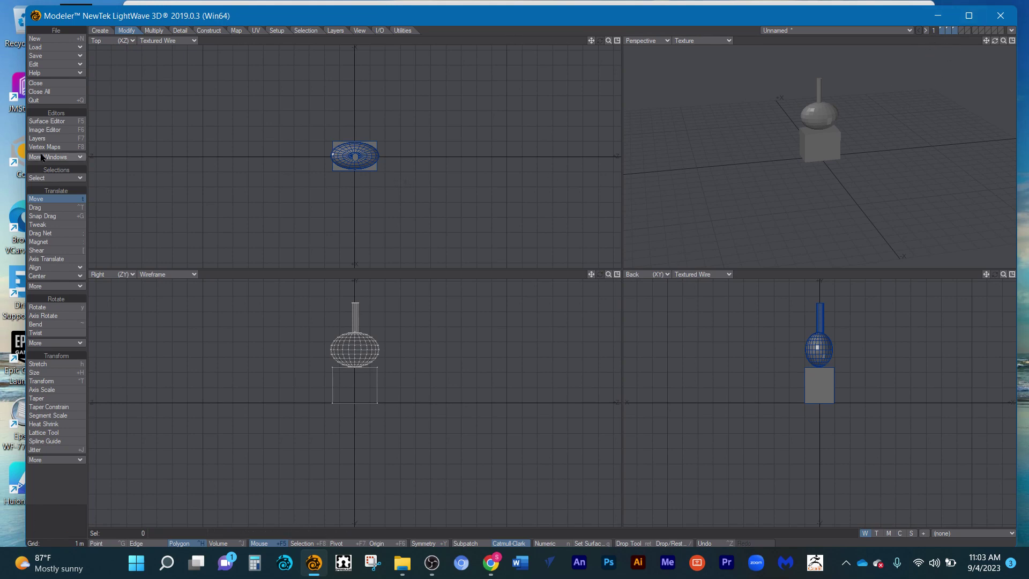
left_click(37, 138)
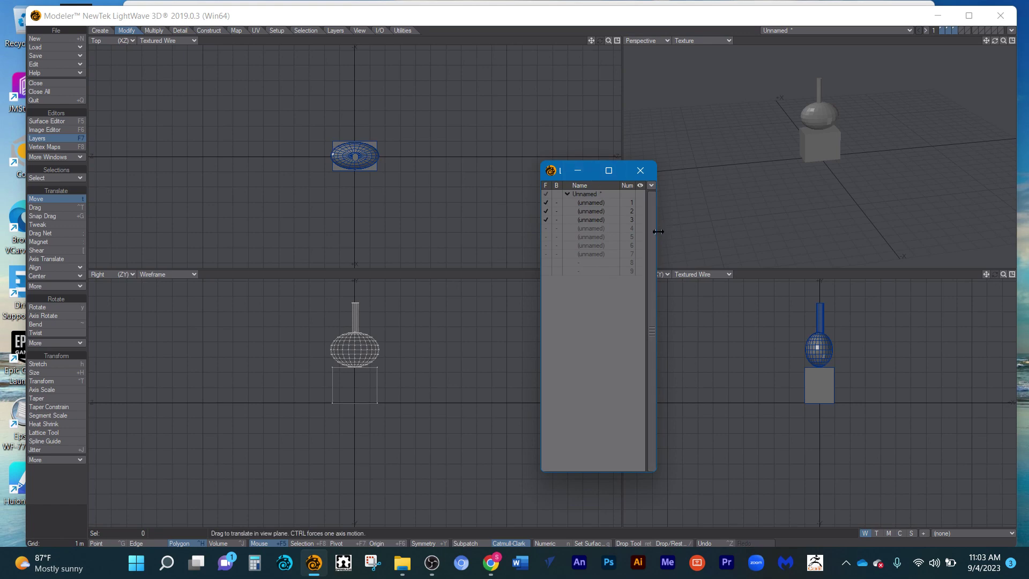
left_click_drag(657, 237, 691, 238)
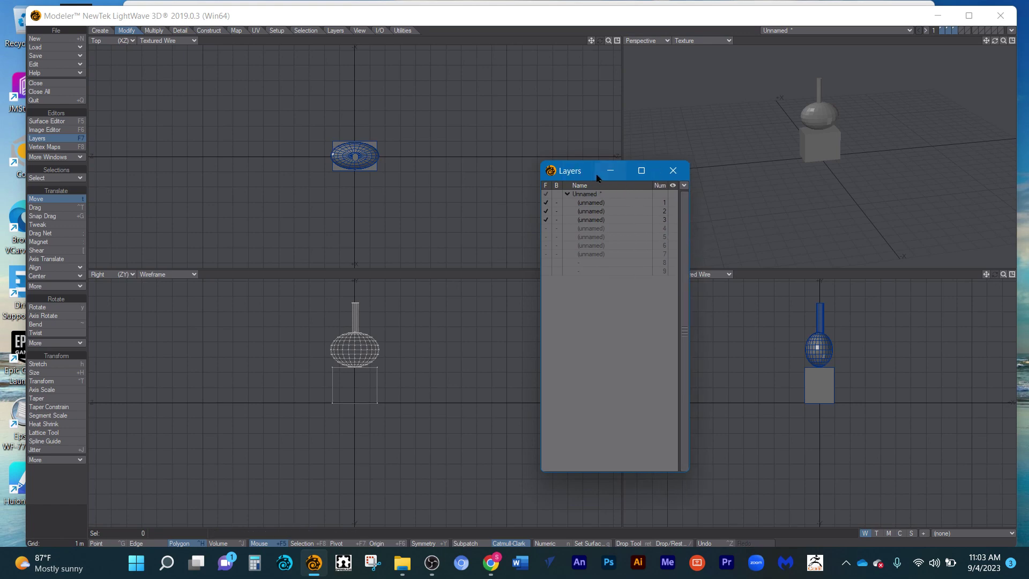
left_click_drag(589, 170, 573, 408)
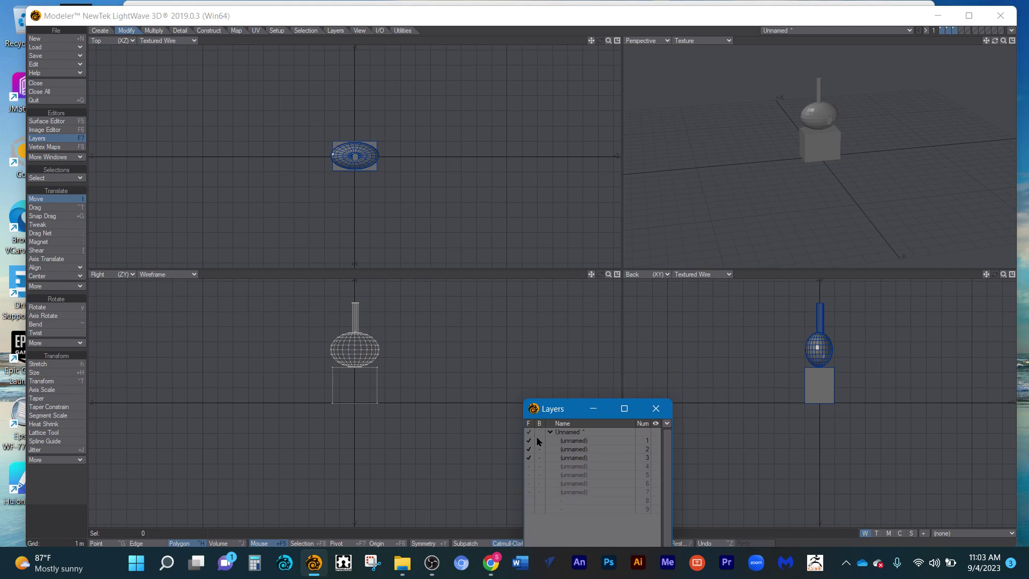
Try layers 1, 2 and 4 individually as background, then put every layer except foreground layer 3 in the background
left_click(539, 434)
left_click(540, 467)
left_click(540, 441)
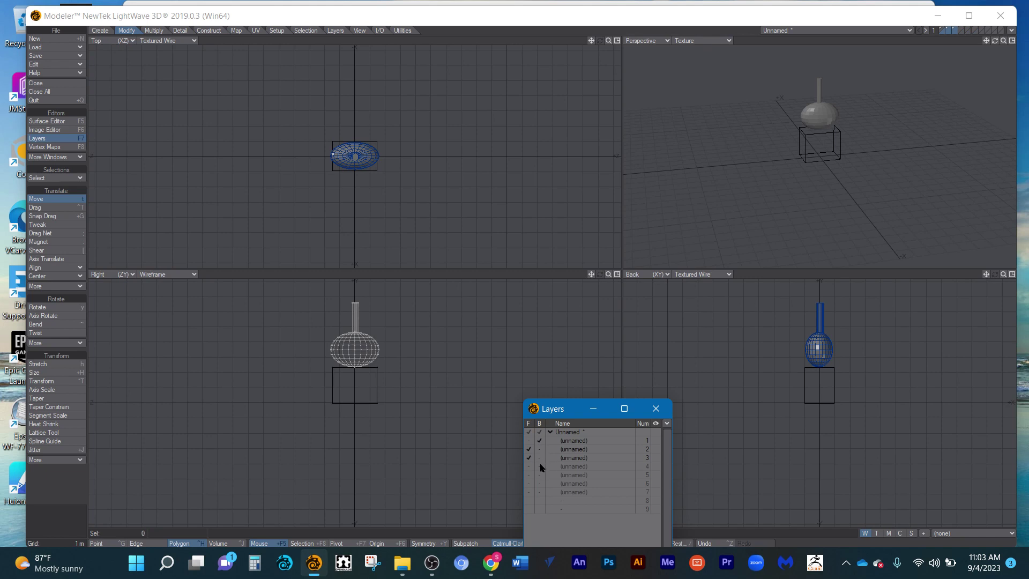
left_click(539, 449)
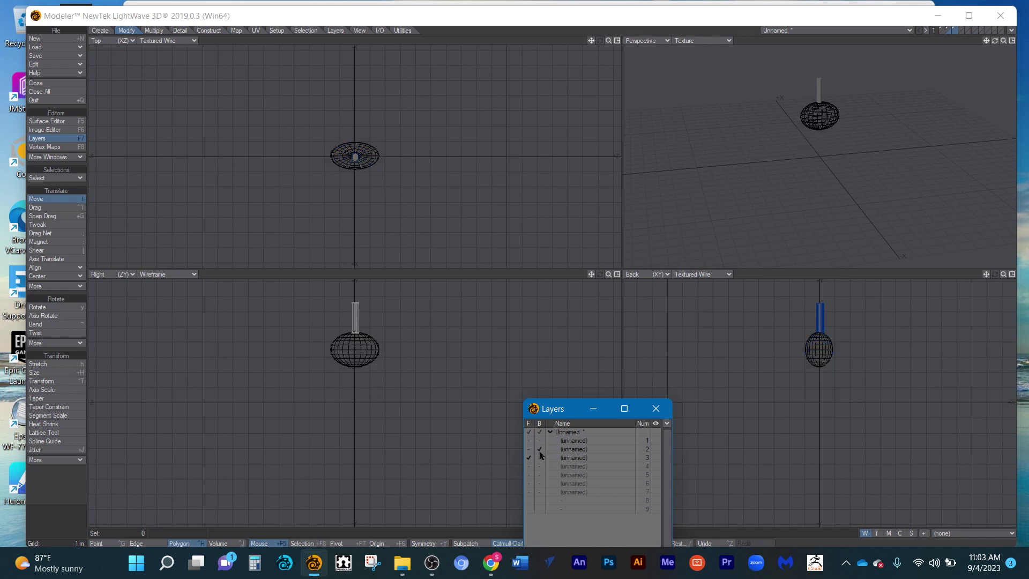
left_click(539, 465)
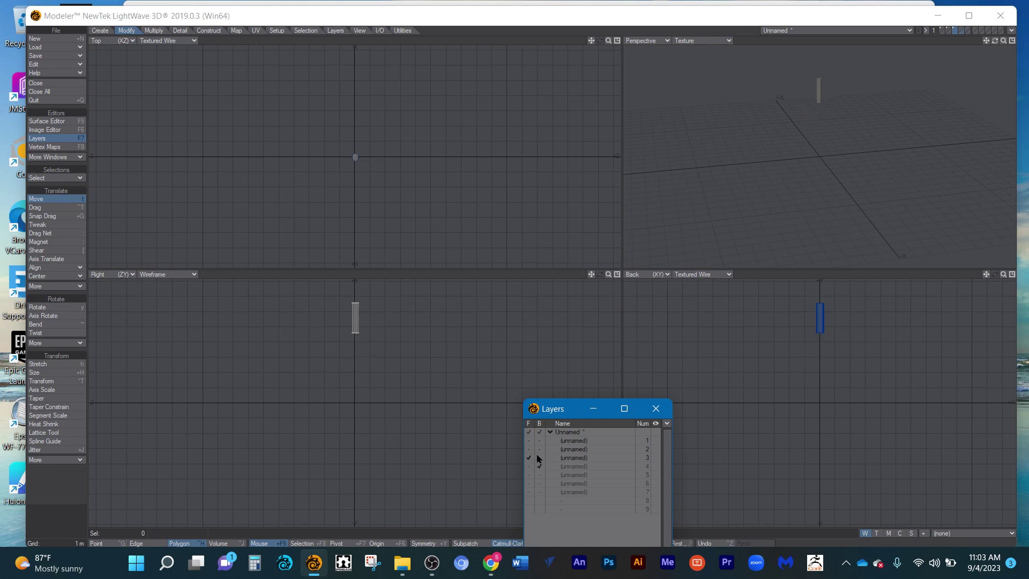
left_click(540, 432)
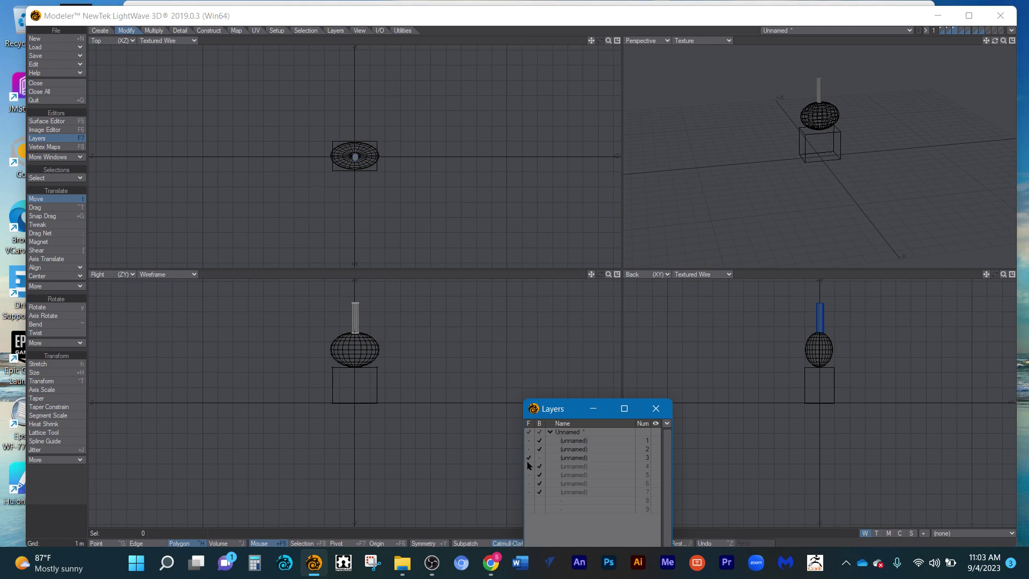
Bring all layers to the foreground, then try sending layers 1, 5, 2 and 4 to the background
left_click(530, 433)
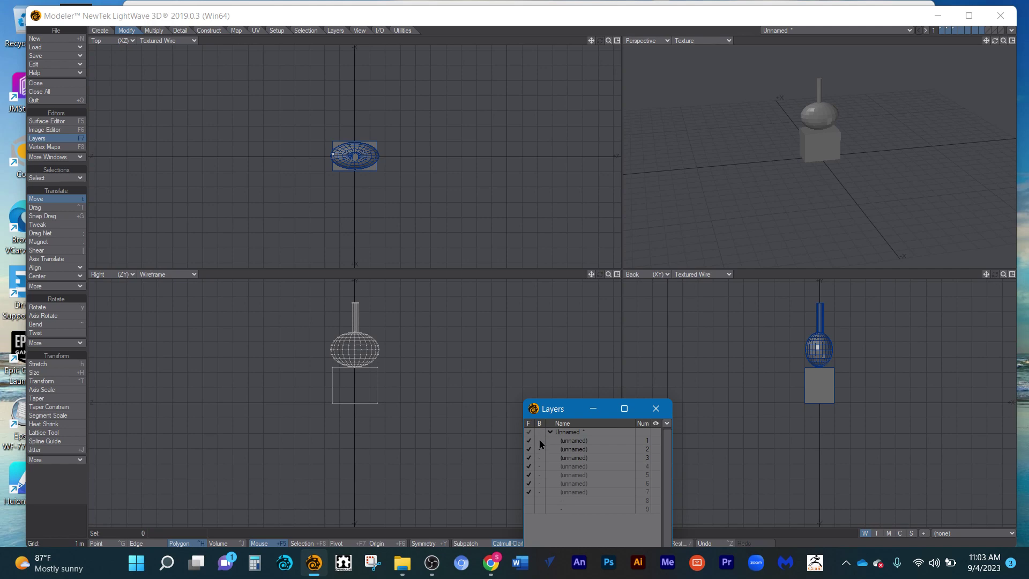
left_click(540, 440)
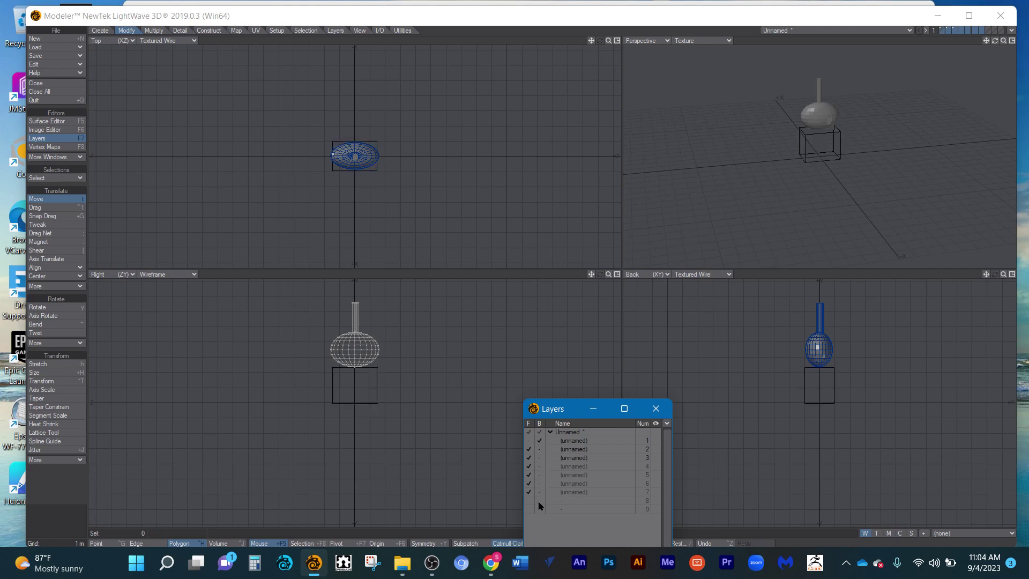
left_click(539, 475)
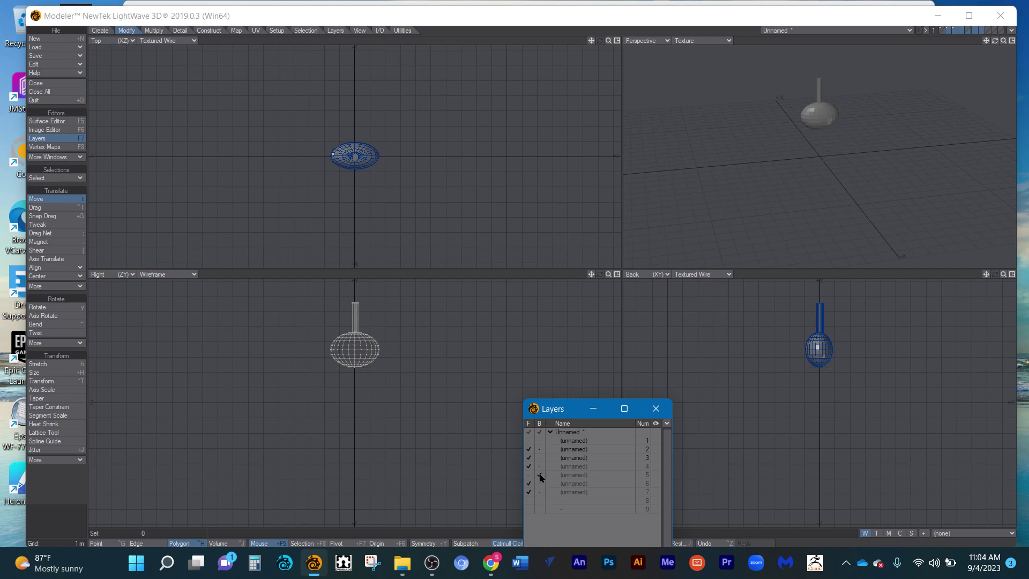
left_click(540, 439)
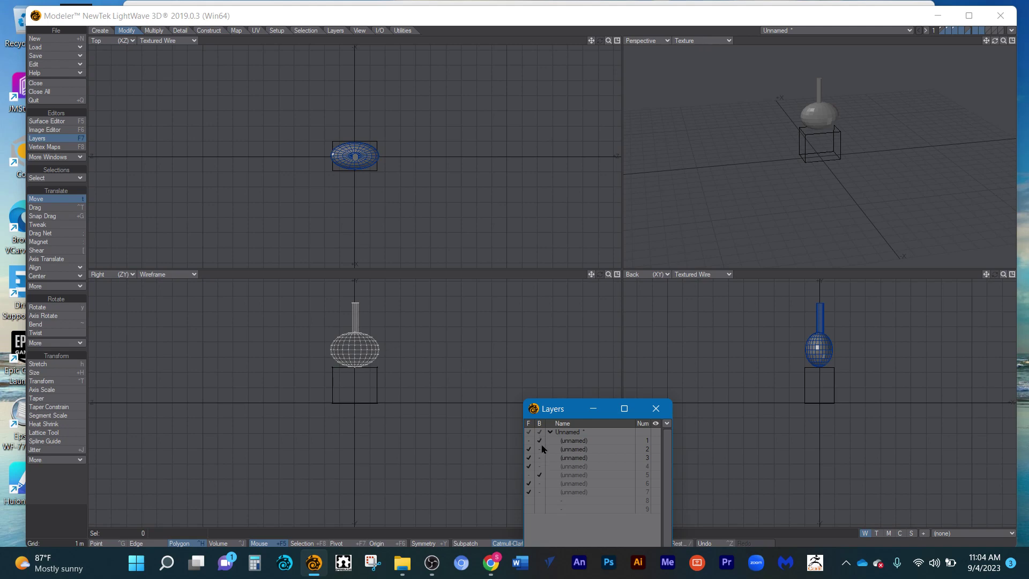
left_click(537, 450)
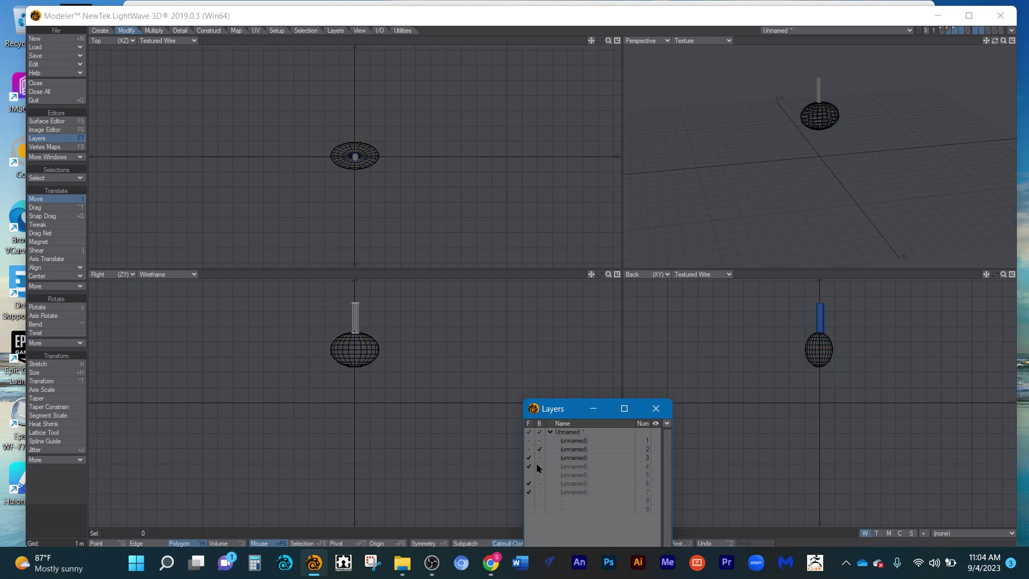
left_click(538, 466)
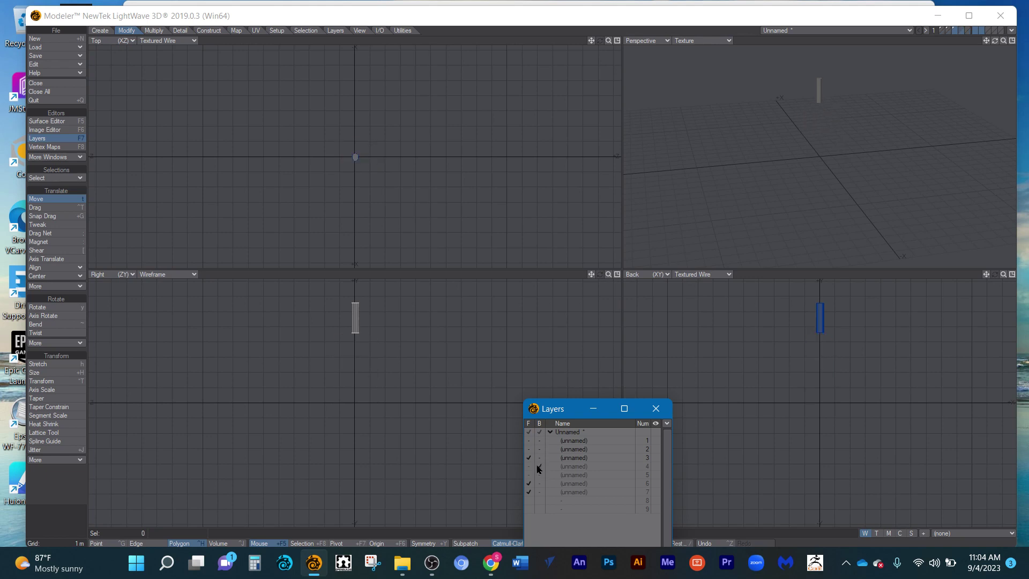
Set layer 5 as foreground with all other layers as background, and create a Y-axis capsule about 3 × 1 beside the stack
left_click(529, 475)
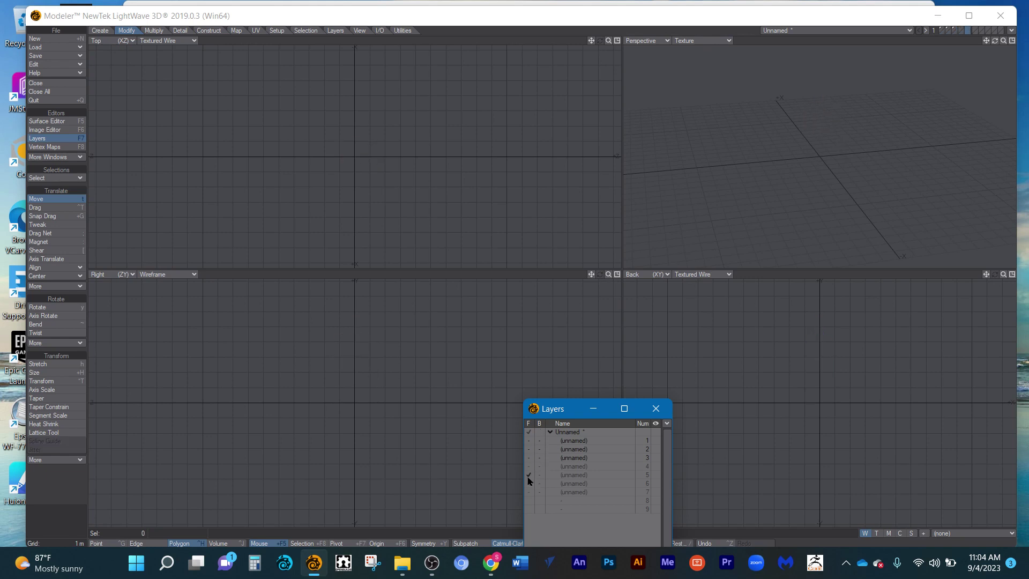
left_click(538, 433)
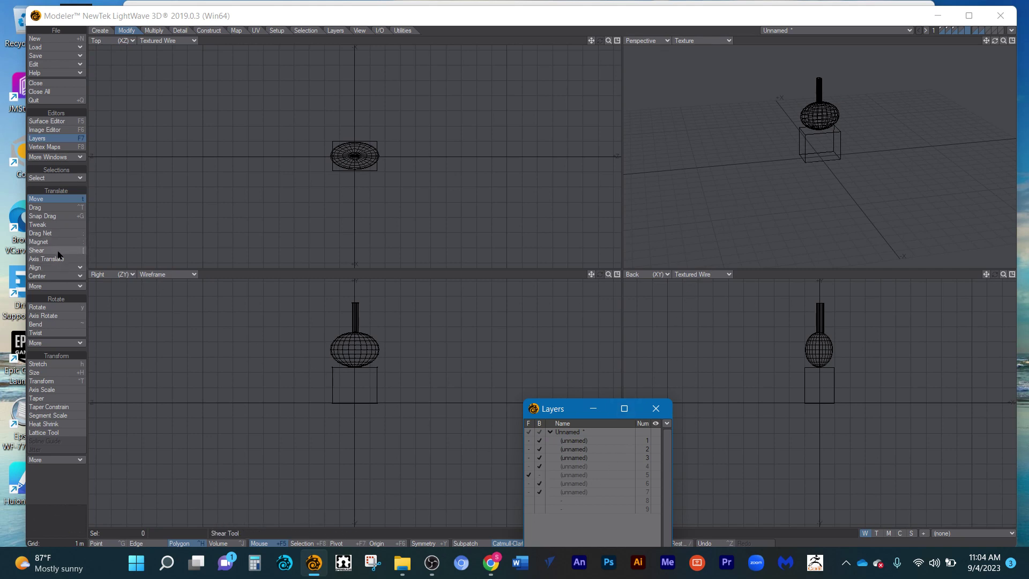
left_click(100, 31)
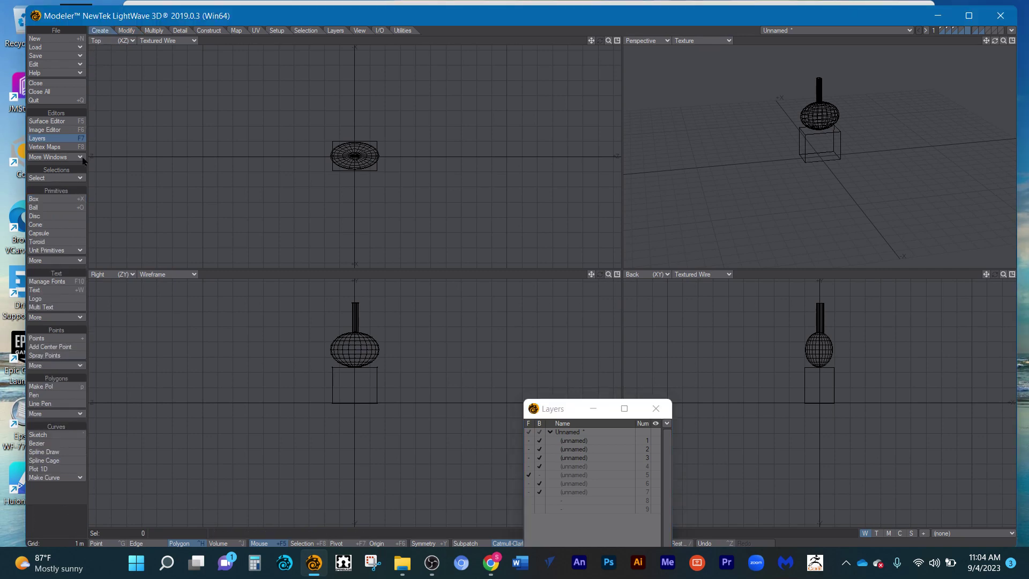
left_click(55, 233)
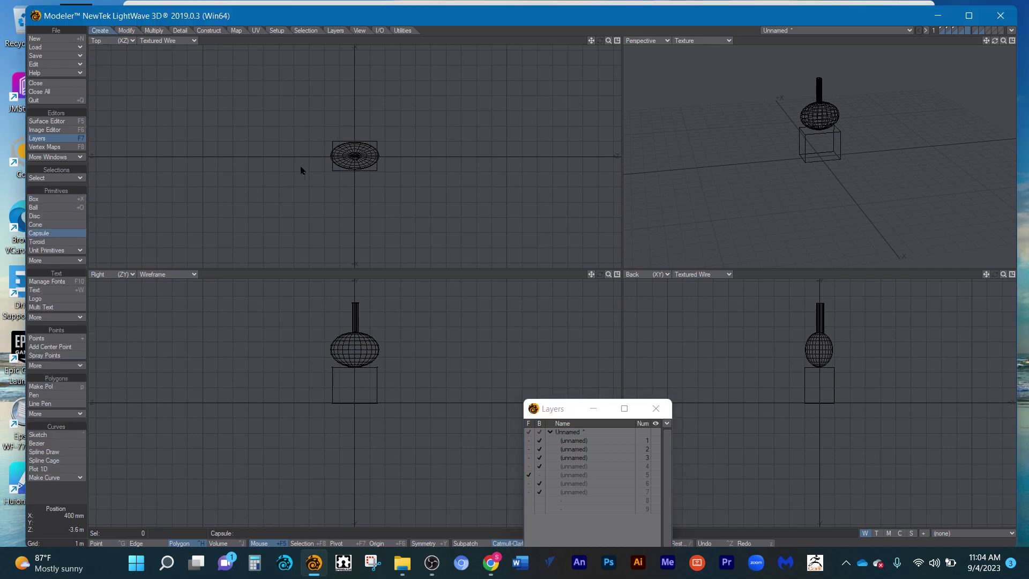
left_click_drag(268, 154, 281, 170)
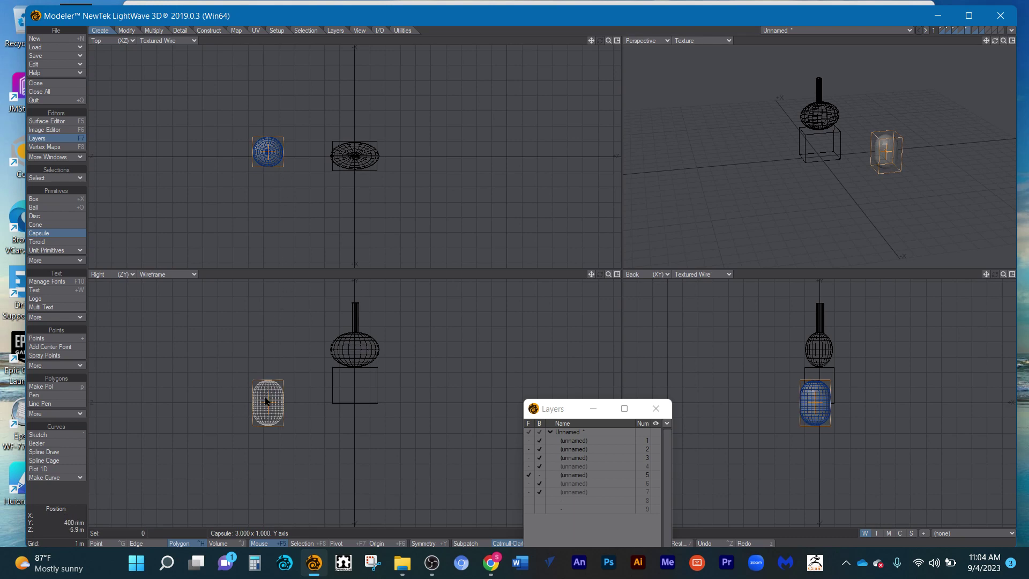
Move the capsule on top of the cylinder, aligning it with the stack in the Right and Back views
left_click_drag(267, 402, 353, 284)
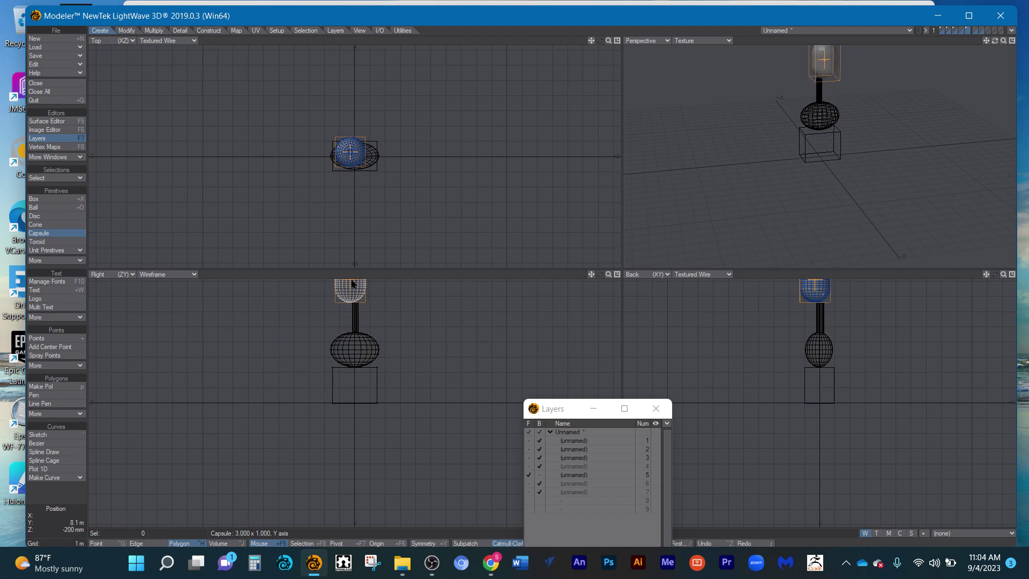
left_click_drag(820, 290, 823, 288)
left_click_drag(1004, 274, 766, 326)
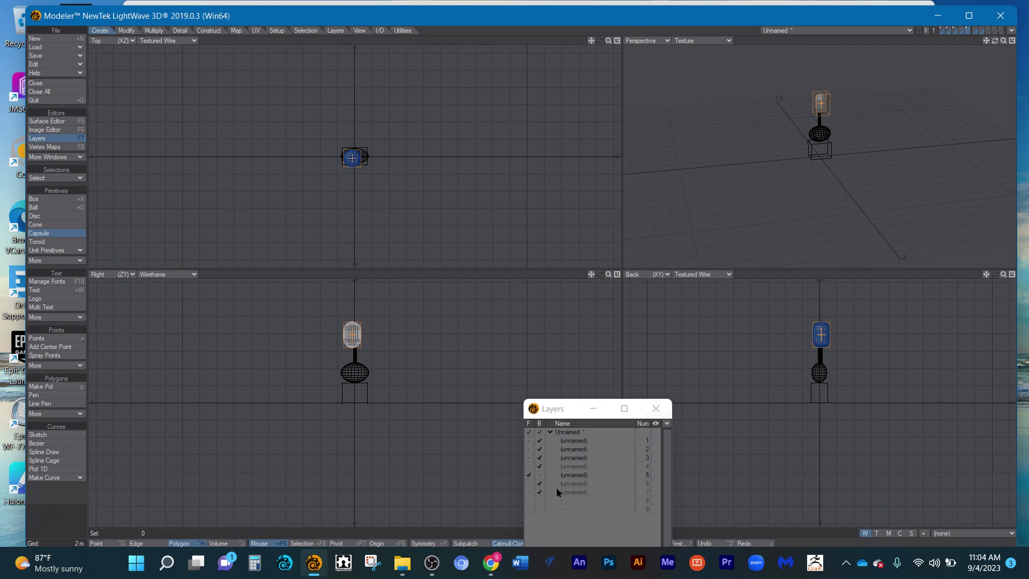
Make layers 6, 1 and 3 the foreground in turn, each time with all other layers as background
left_click(530, 484)
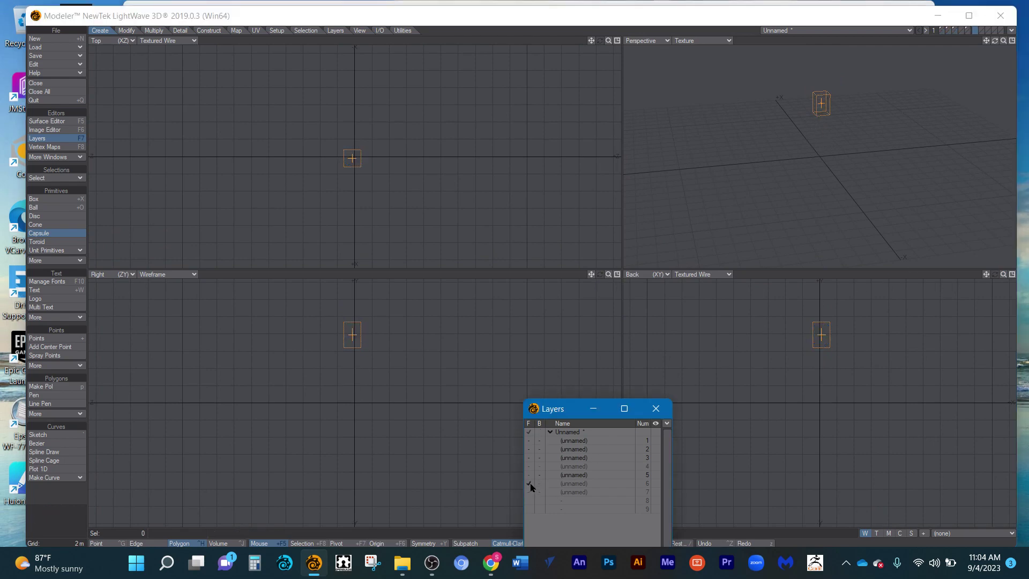
left_click(540, 432)
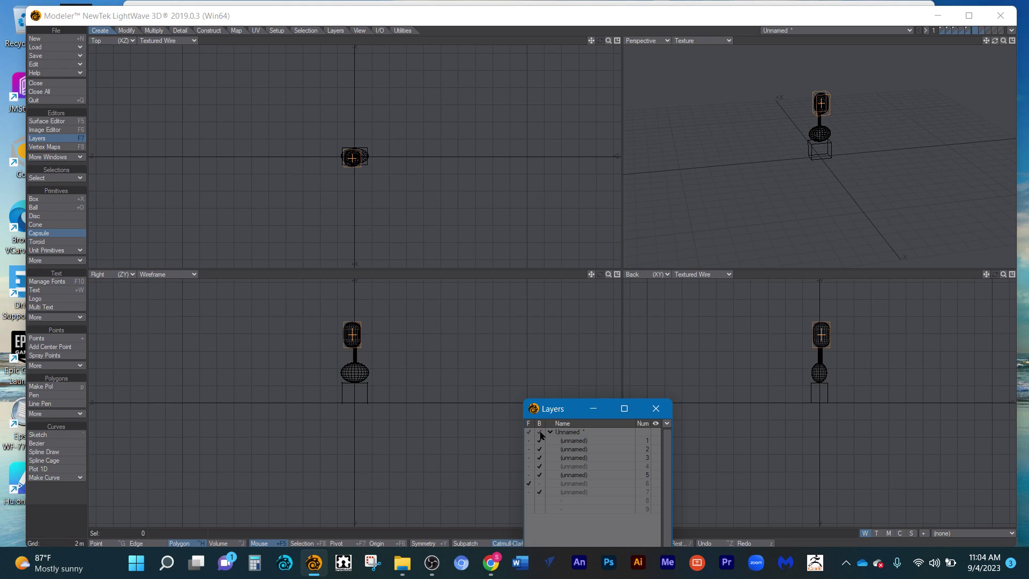
left_click(528, 440)
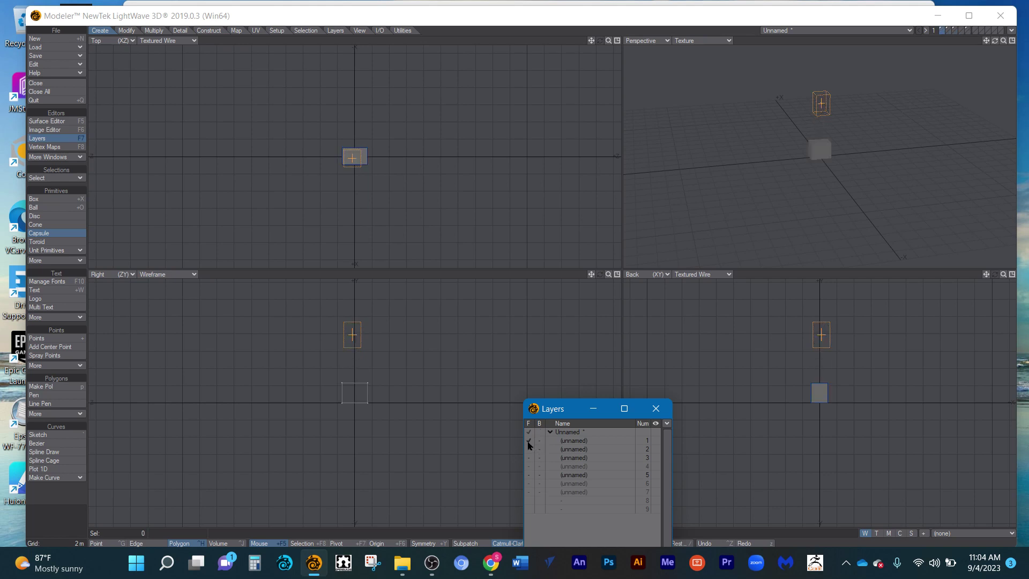
left_click(540, 432)
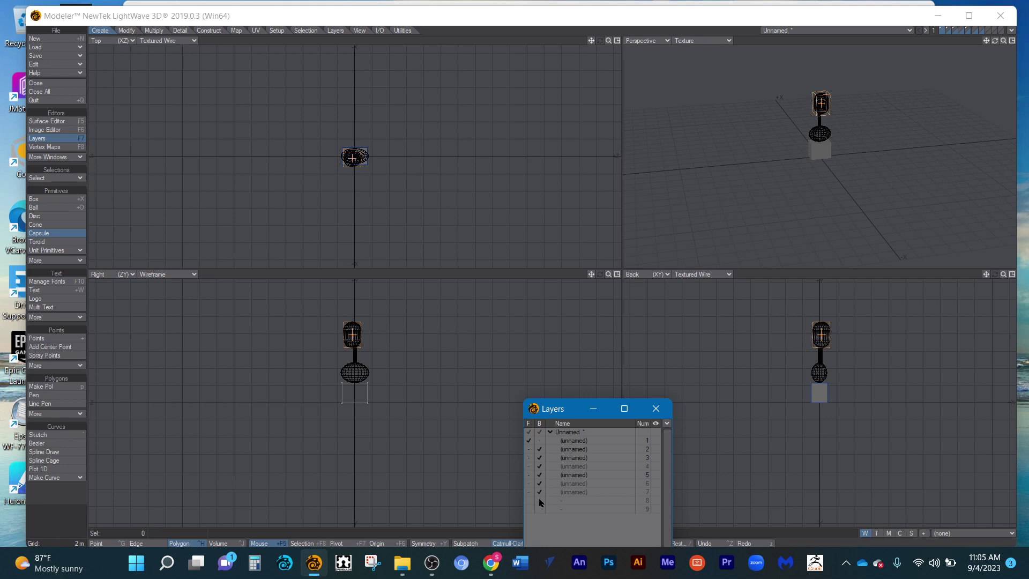
left_click(529, 457)
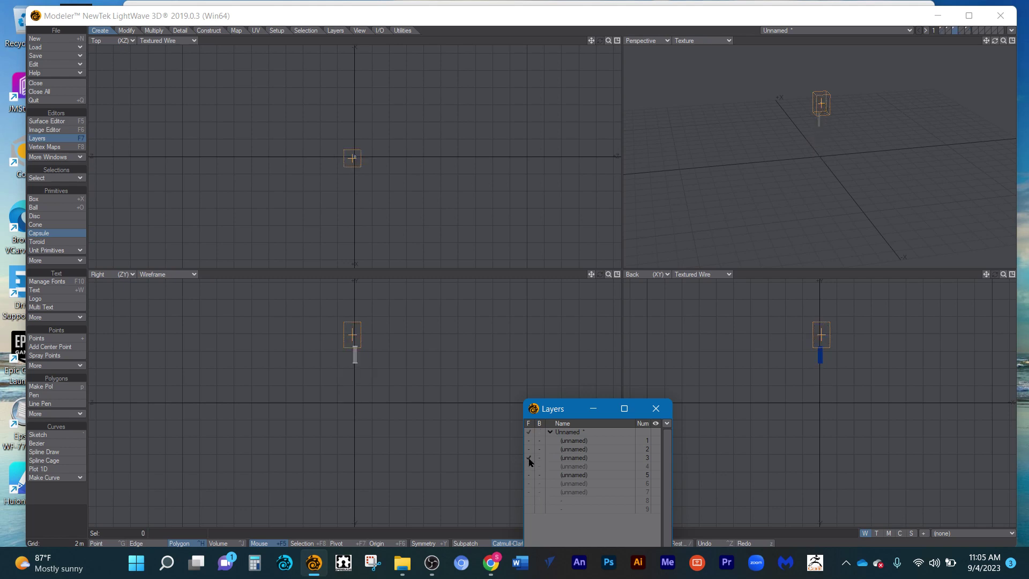
left_click(540, 432)
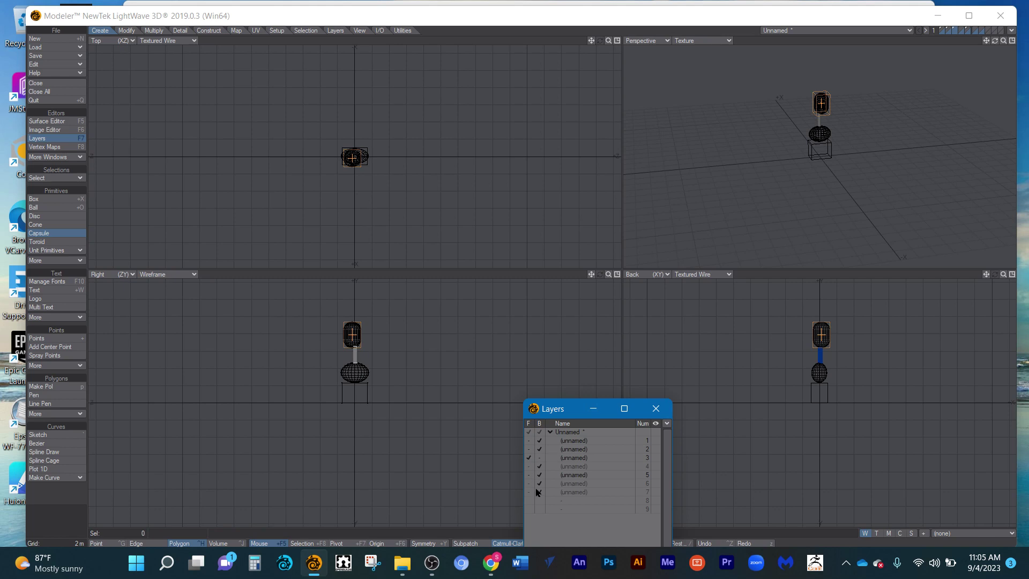
Set layer 1 as foreground and layers 2 to 5 together as background
left_click(529, 440)
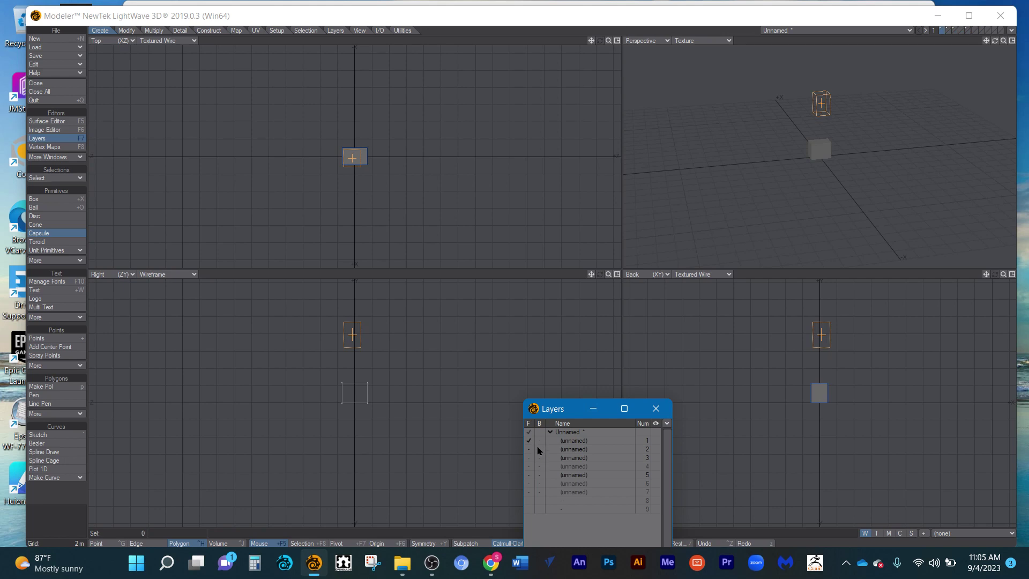
left_click(539, 449)
left_click(540, 458, "shift")
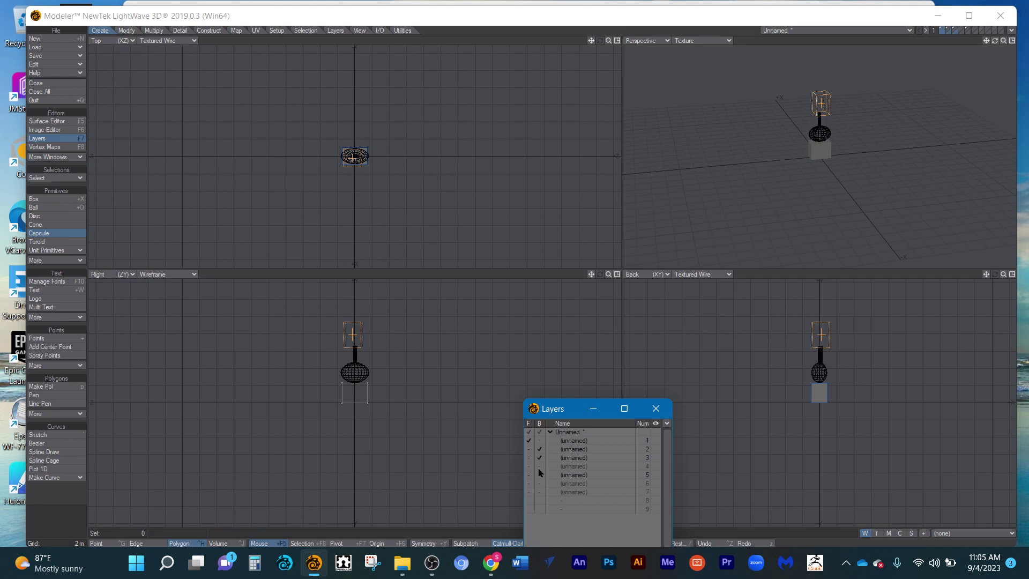
left_click(539, 475)
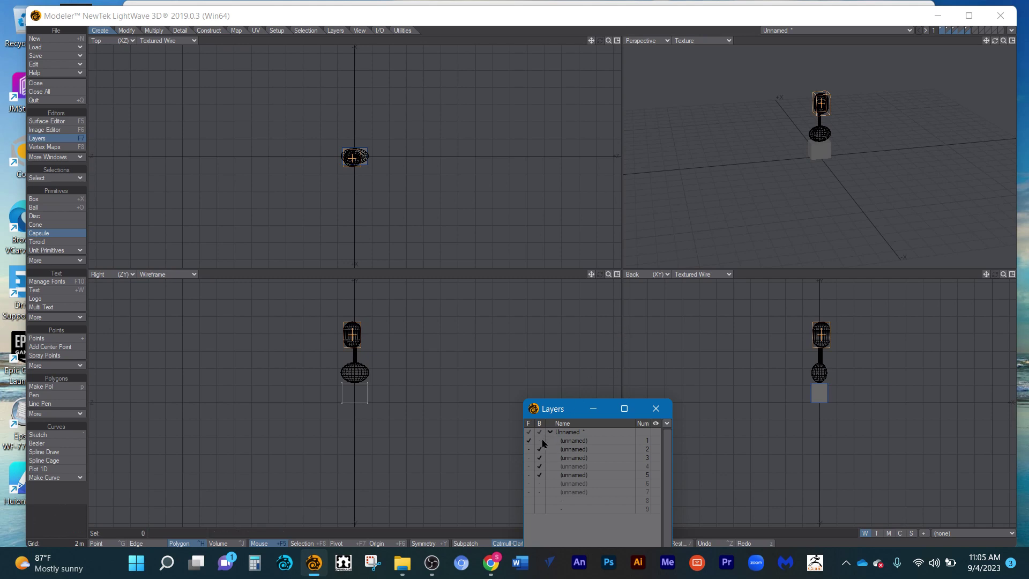
Make layer 5 and then empty layer 6 the foreground, each with all remaining layers as background
left_click(529, 474)
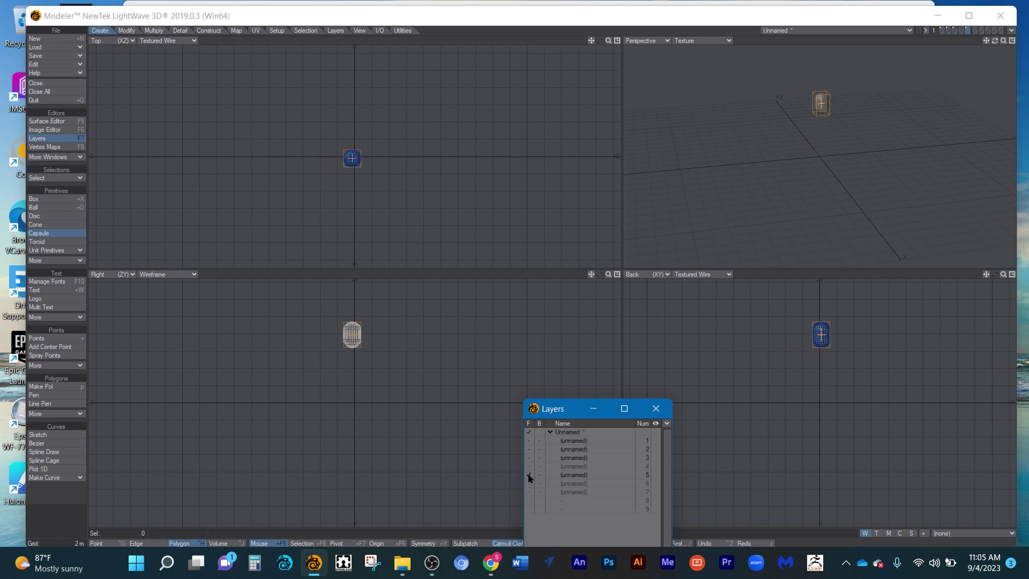
left_click(540, 433)
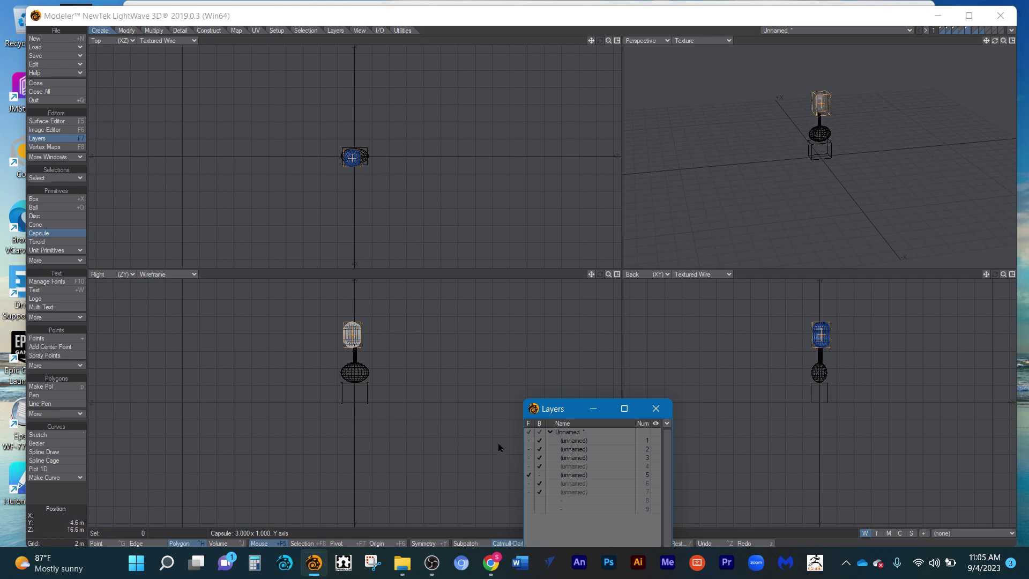
left_click(528, 484)
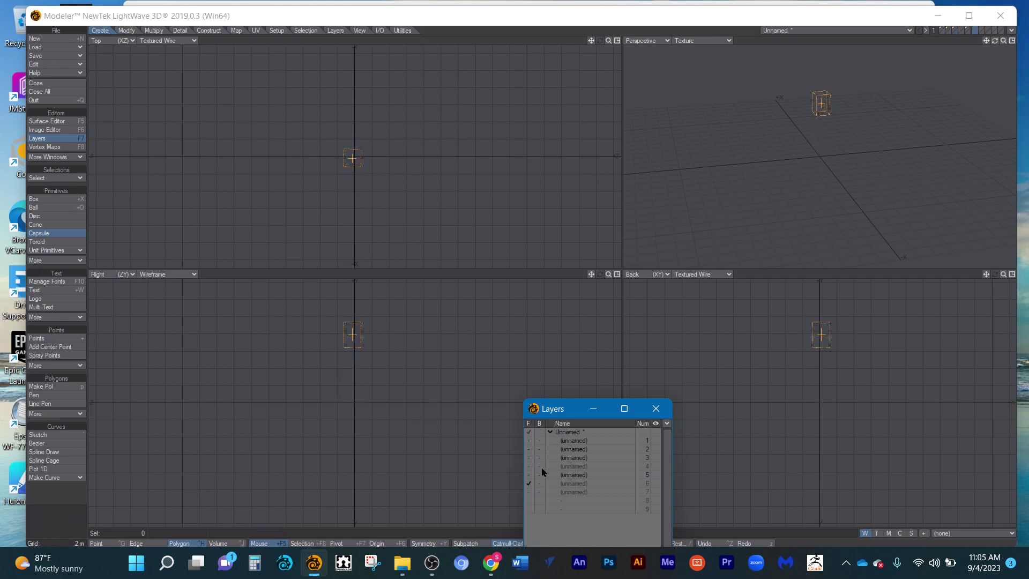
left_click(539, 433)
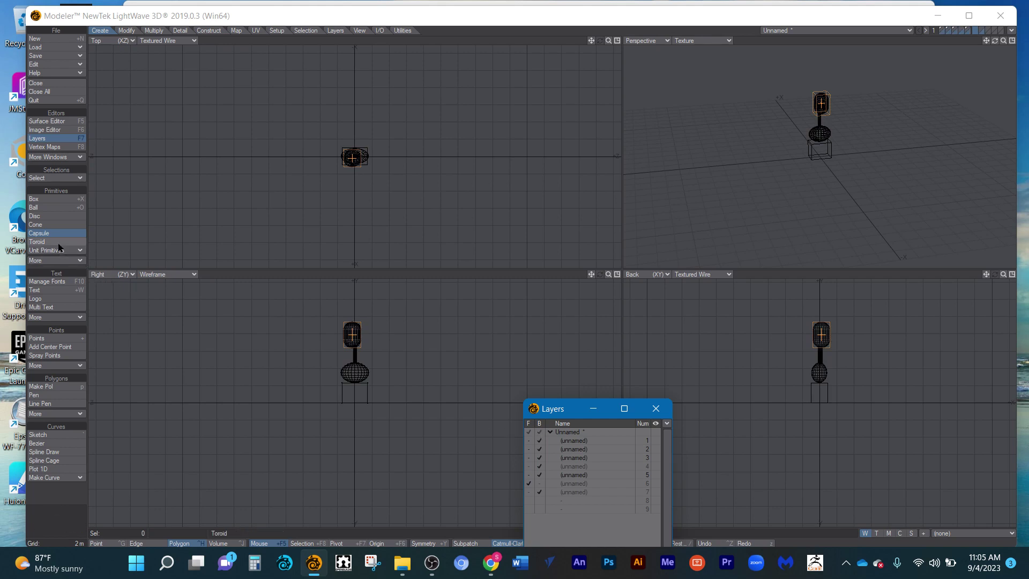
Create a flat toroid on layer 6 with the Toroid tool and centre it around the cylinder in the stack
left_click(308, 244)
left_click_drag(386, 170, 405, 197)
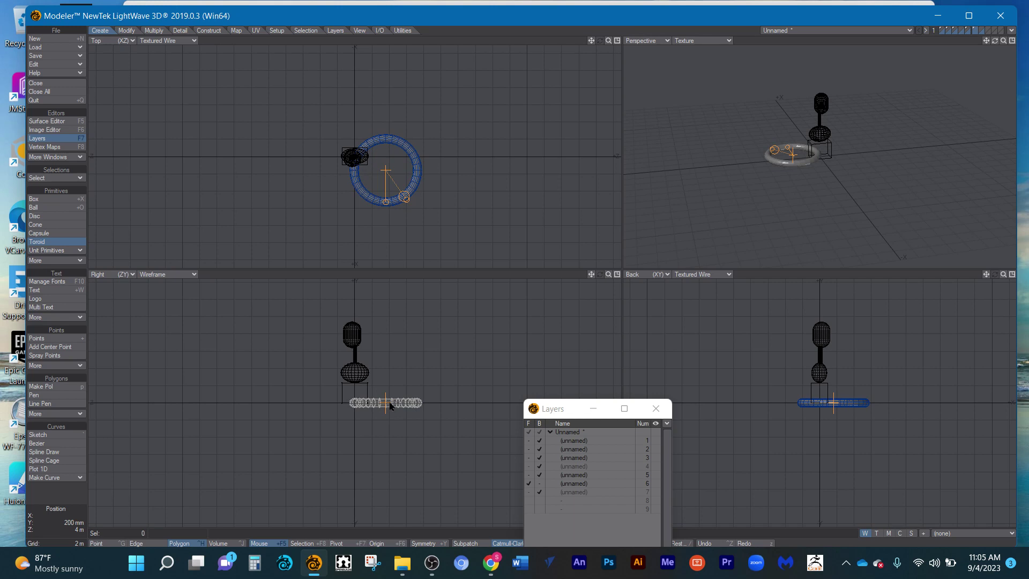
left_click_drag(391, 406, 355, 356)
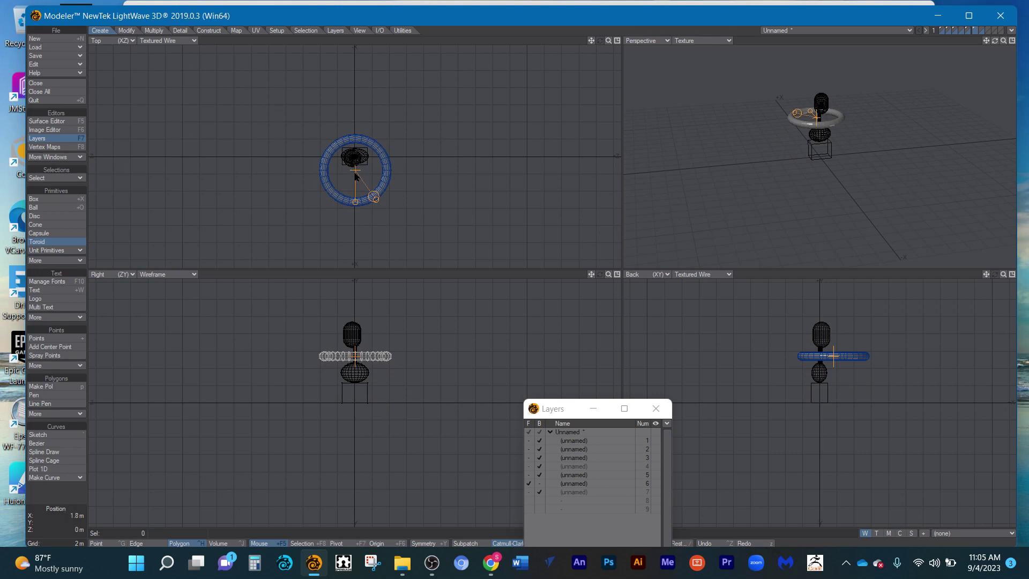
left_click_drag(356, 177, 351, 160)
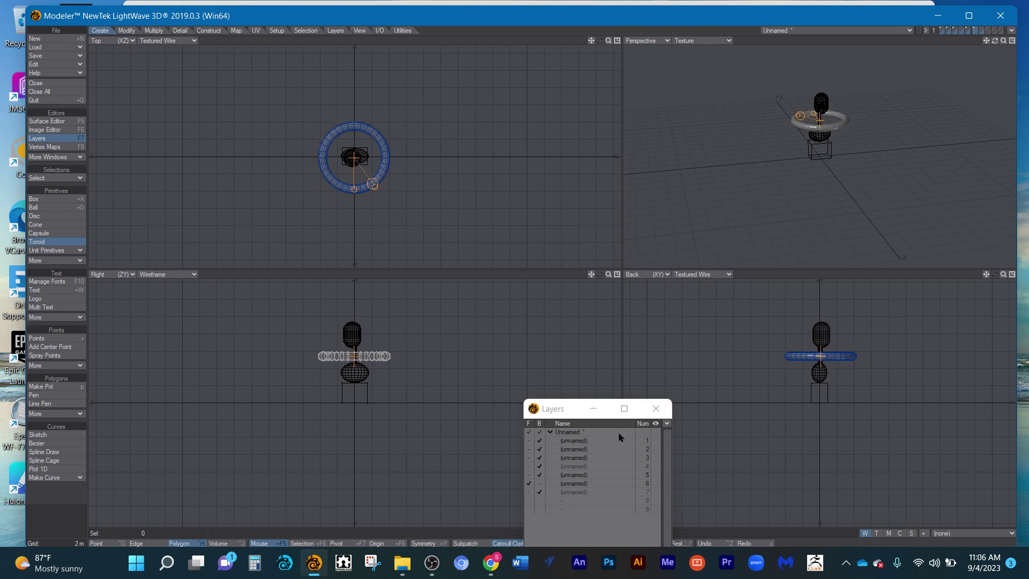
Set all layers as foreground, finish the toroid and inspect the complete stack in the Perspective view
left_click(528, 432)
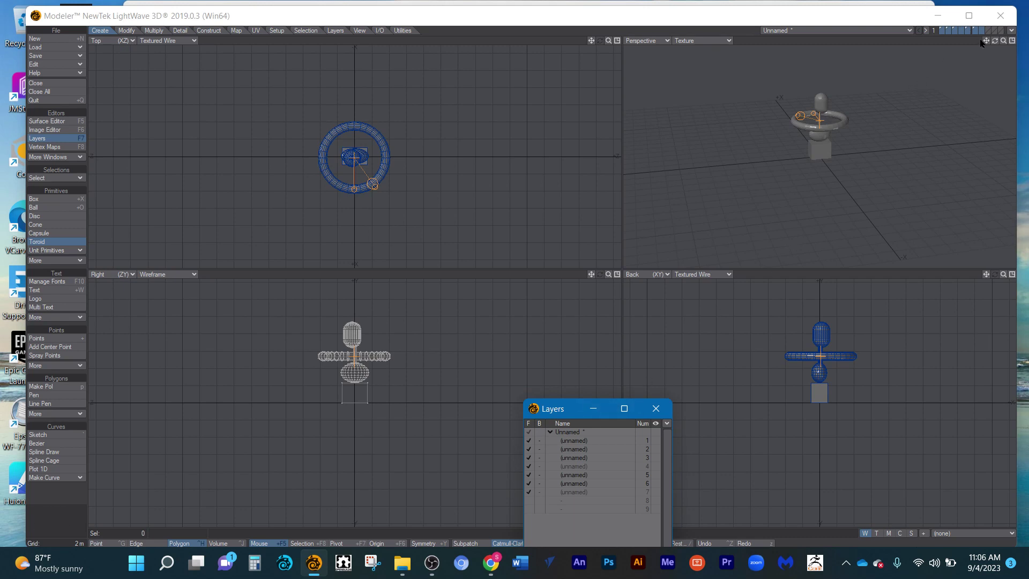
left_click_drag(995, 41, 987, 62)
key("space")
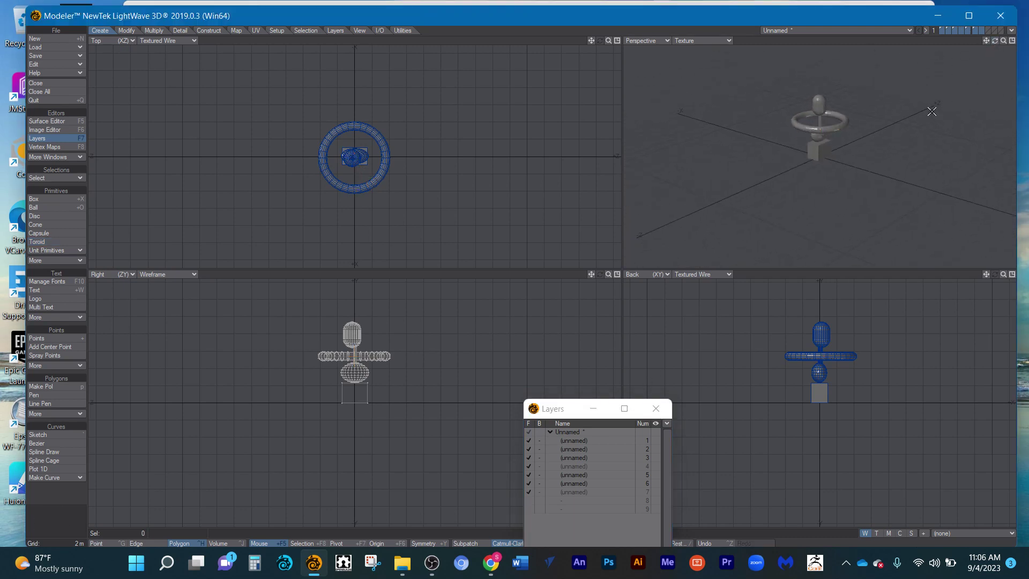
left_click_drag(997, 43, 1012, 45)
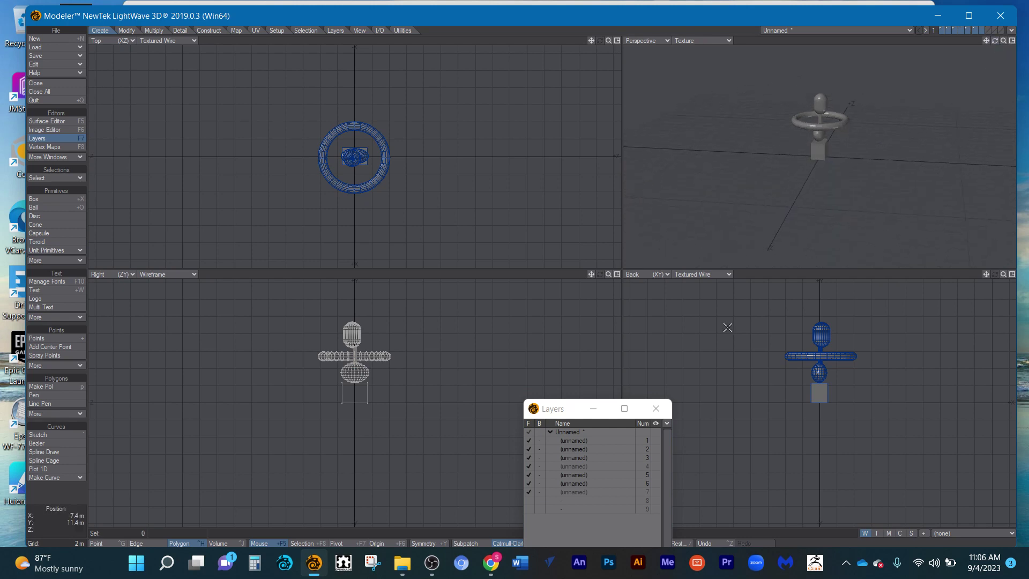
Show the toroid layer alone, then make empty layer 7 the foreground with all other layers as background
left_click(528, 485)
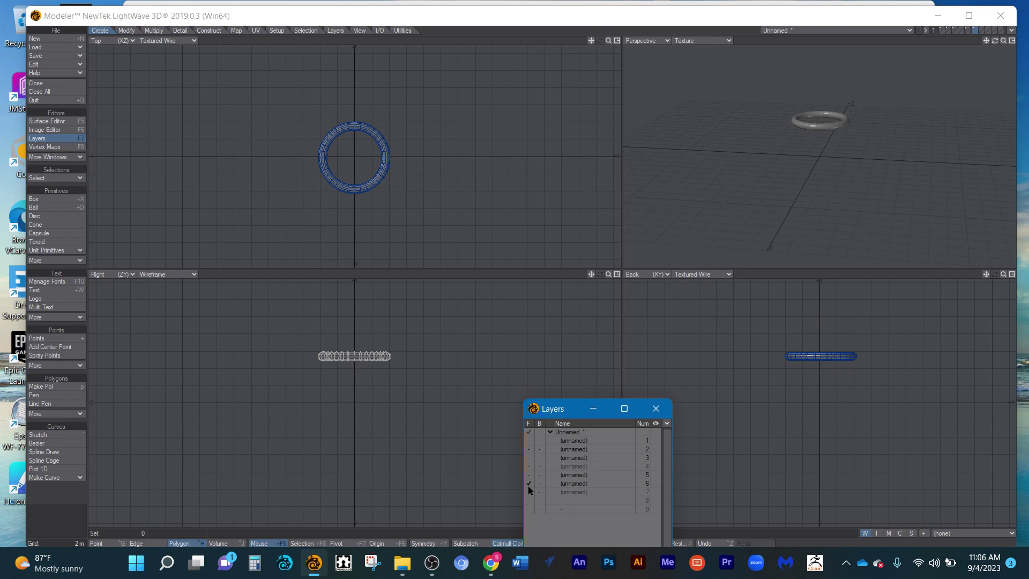
left_click(528, 493)
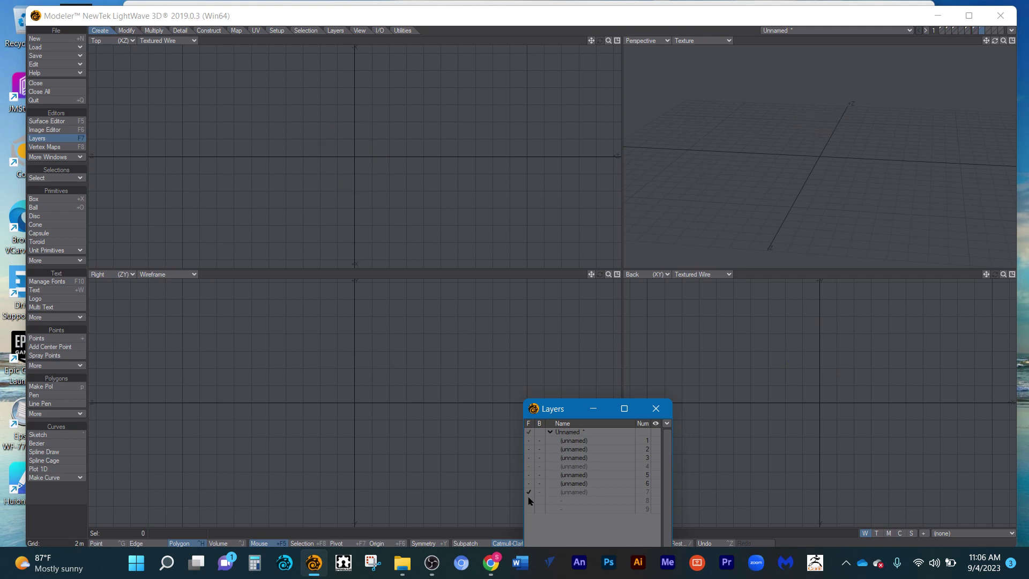
left_click(538, 432)
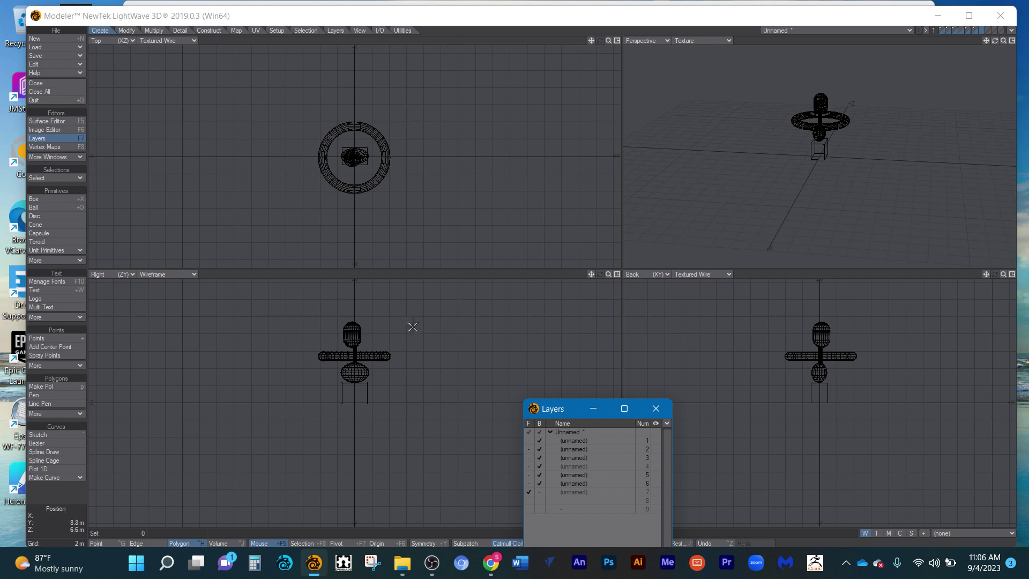
Make layer 6 the foreground with all other layers as background, and reposition the Layers window so its full list is visible
left_click(528, 484)
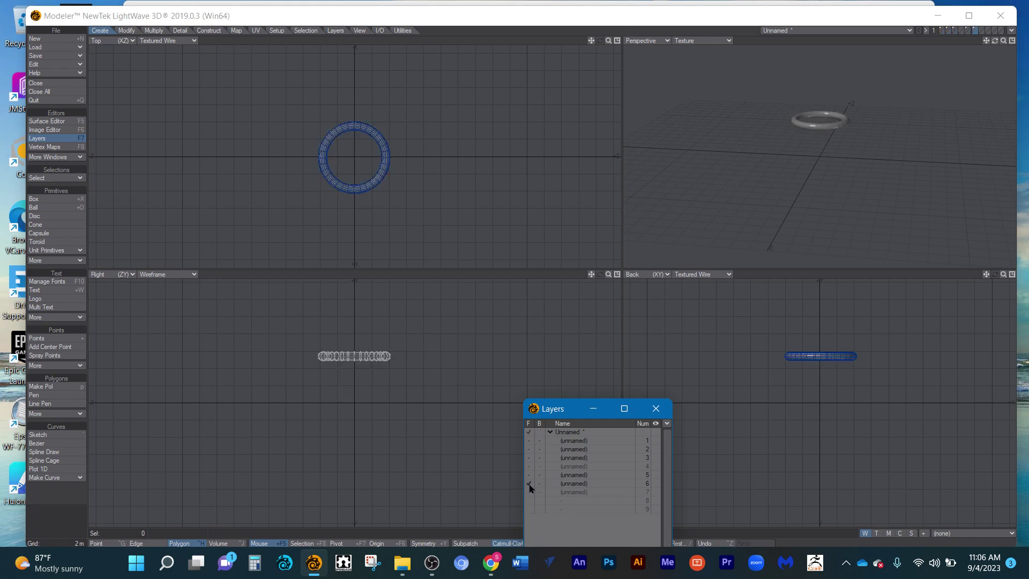
left_click(540, 432)
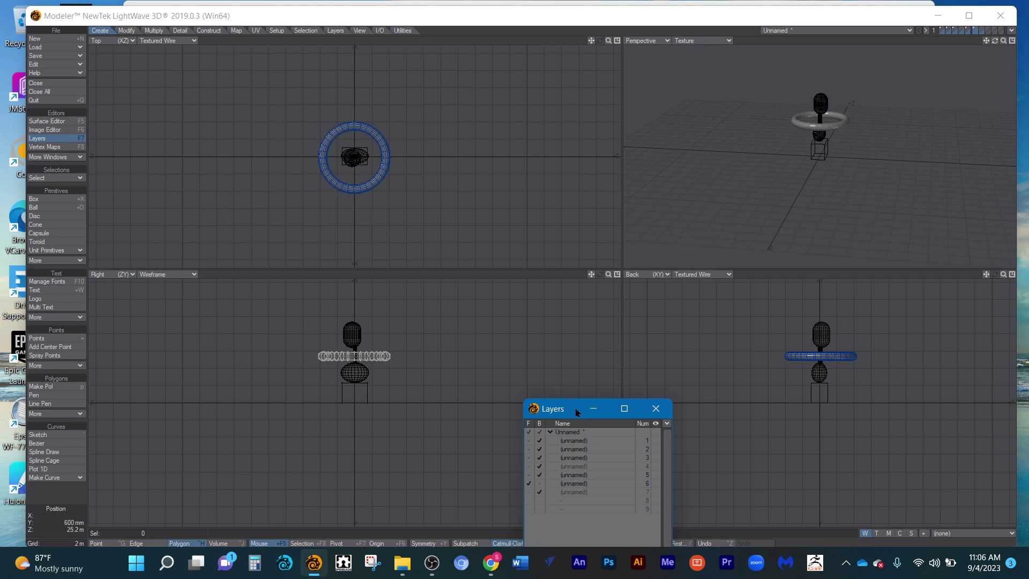
left_click_drag(573, 405, 561, 143)
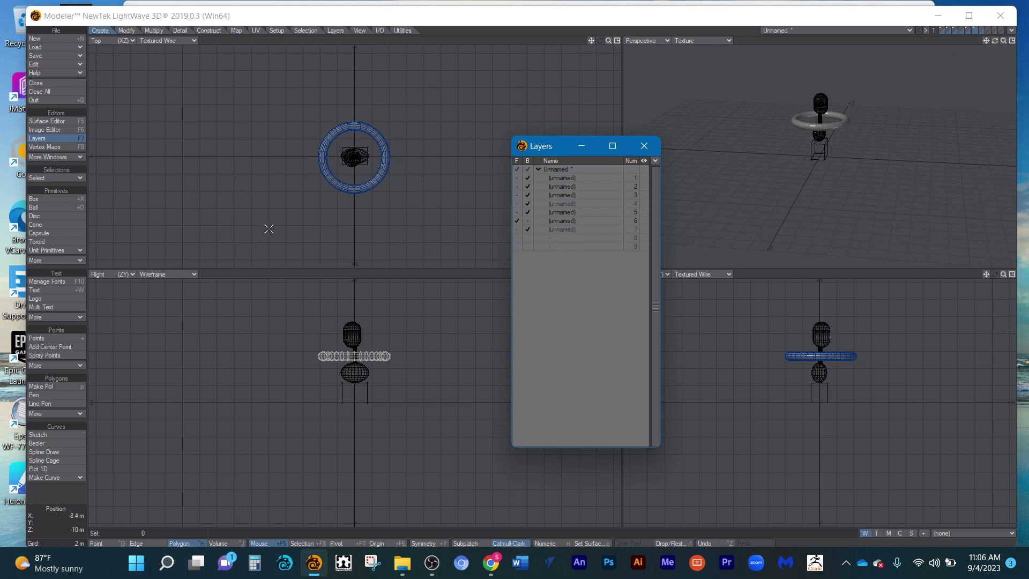
Make layers 4, 3, 1, 2, 3 and 4 the only foreground layer in turn
key("4")
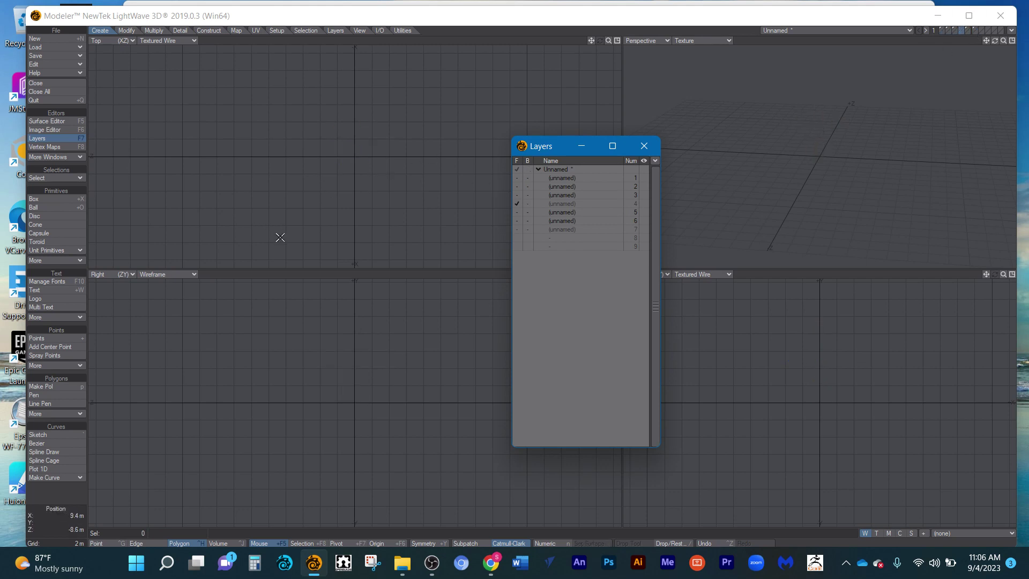
key("3")
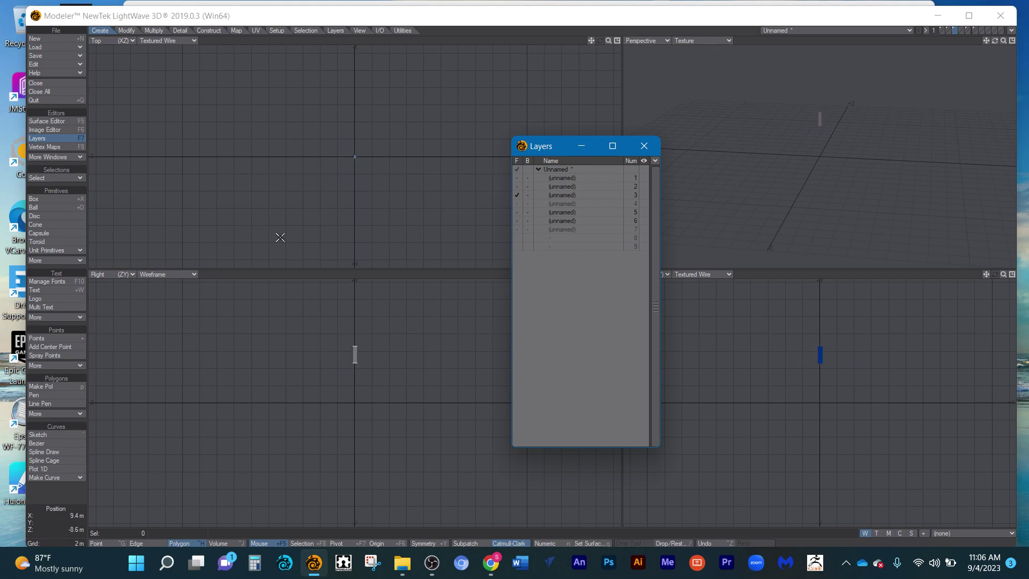
key("1")
key("2")
key("3")
key("4")
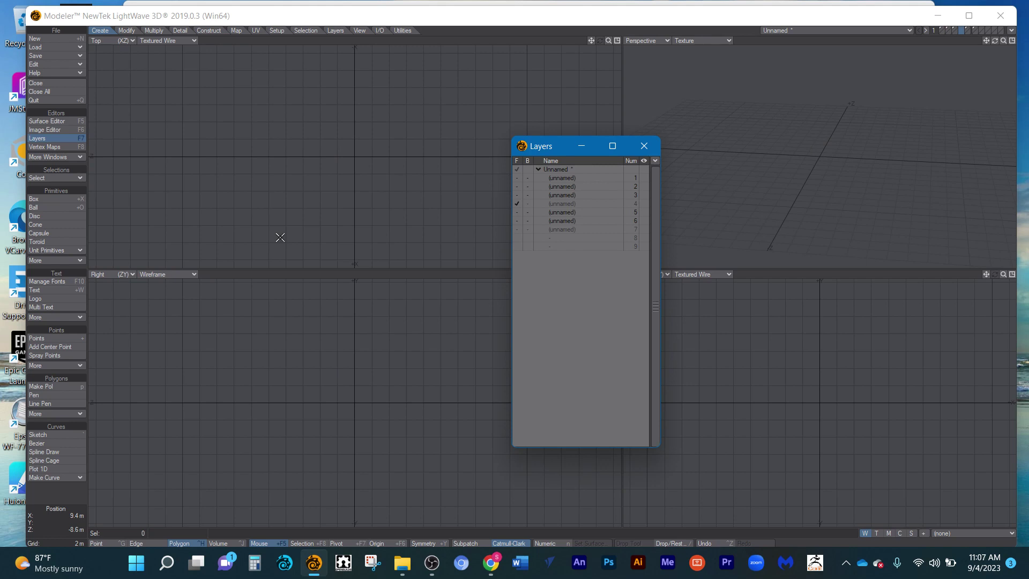
Add layers 1, 2, 3 and 5 as background layers behind foreground layer 4
key("alt+1")
key("alt+2")
key("alt+3")
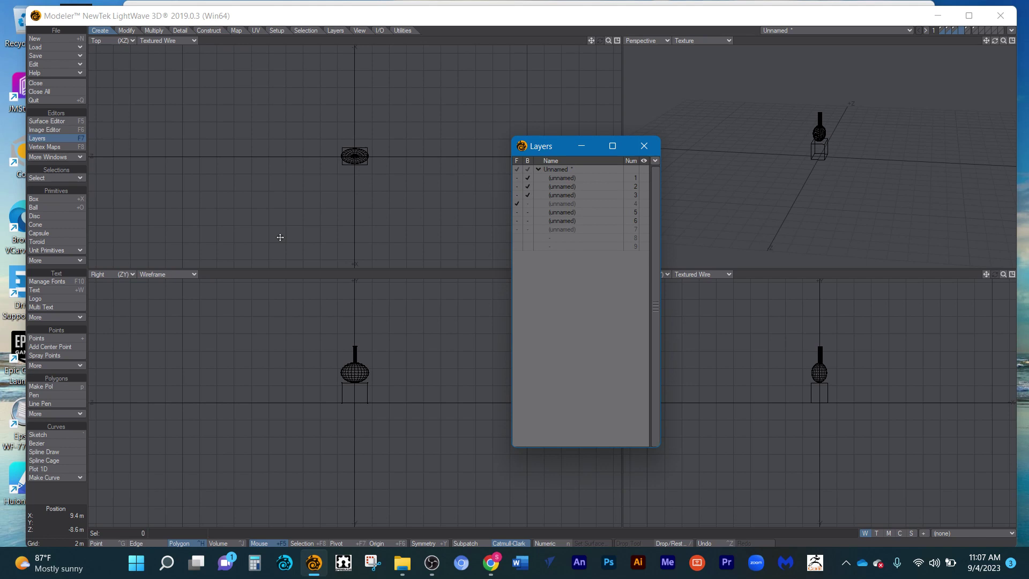
key("alt+5")
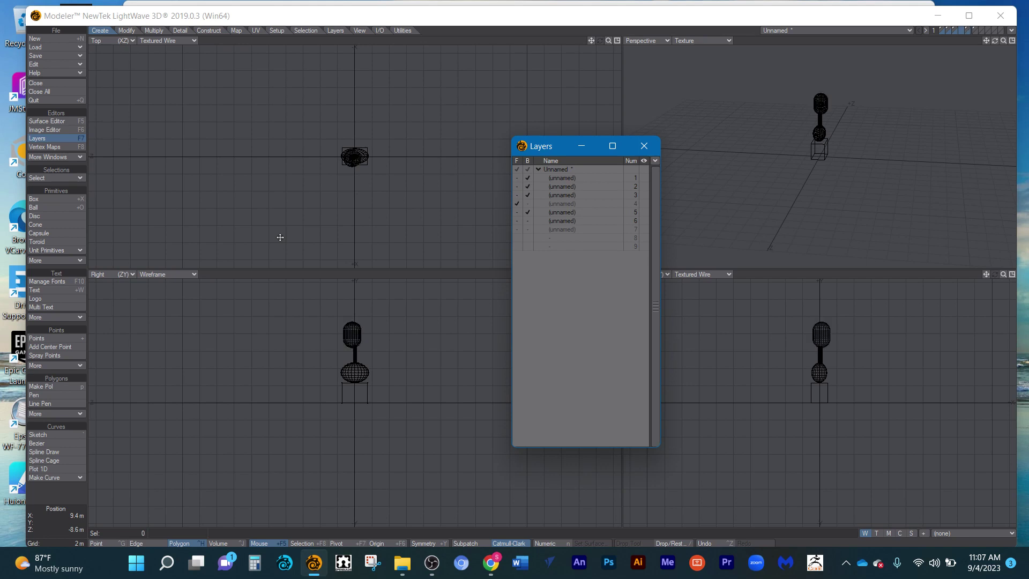
Make the box layer 1 the foreground and add layers 2, 3, 4 and 5 as background
key("1")
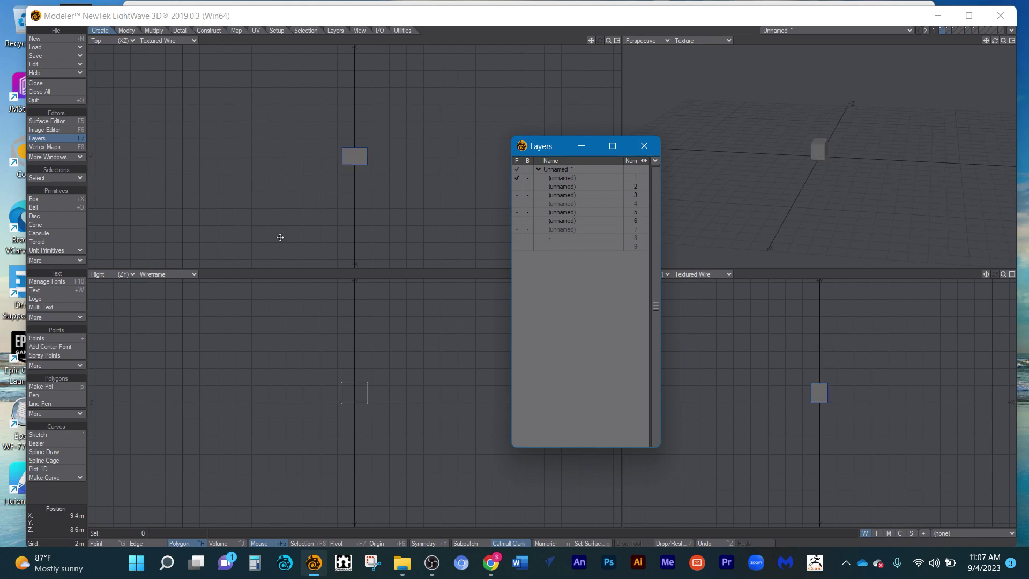
key("alt+2")
key("alt+3")
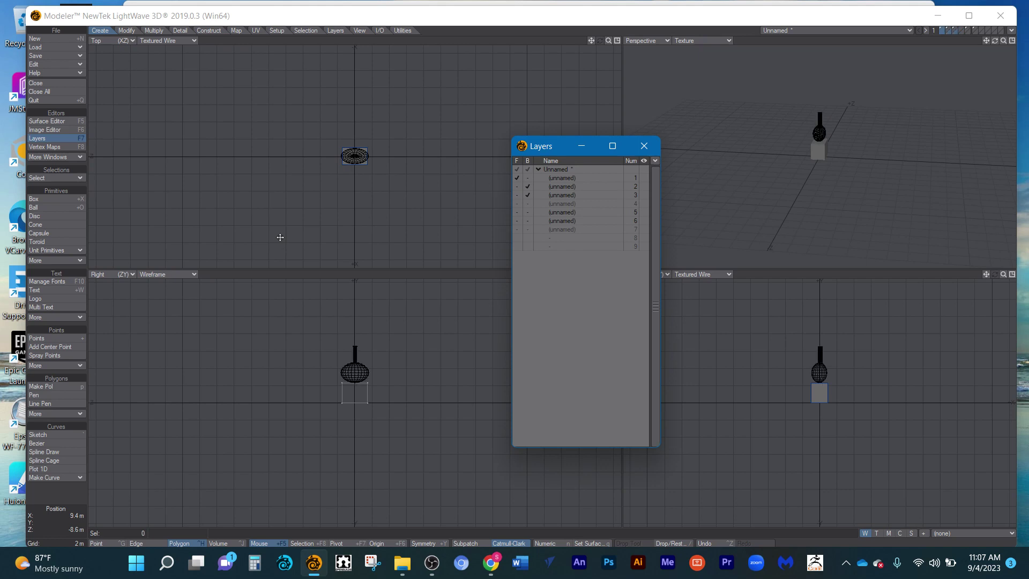
key("alt+4")
key("alt+5")
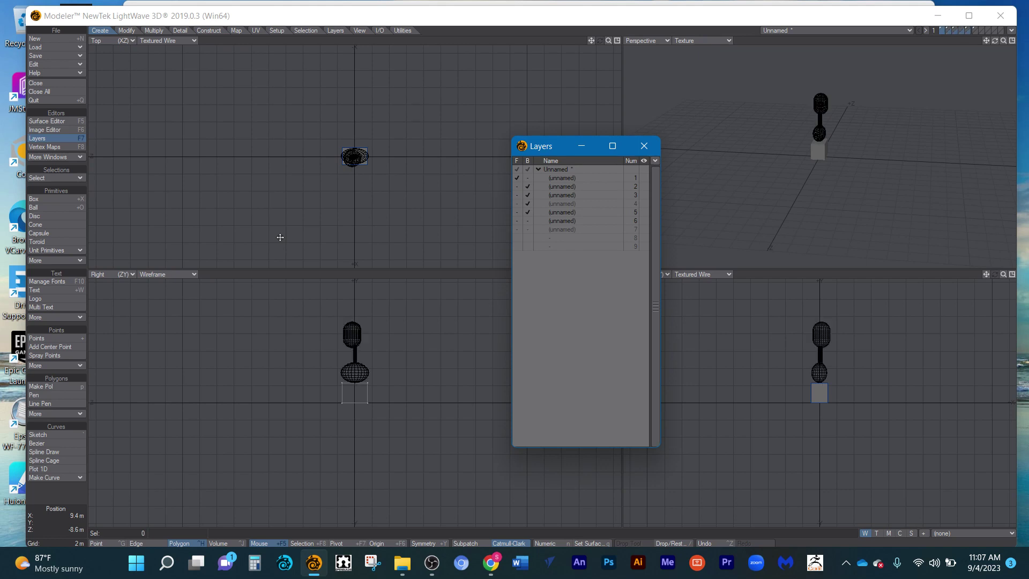